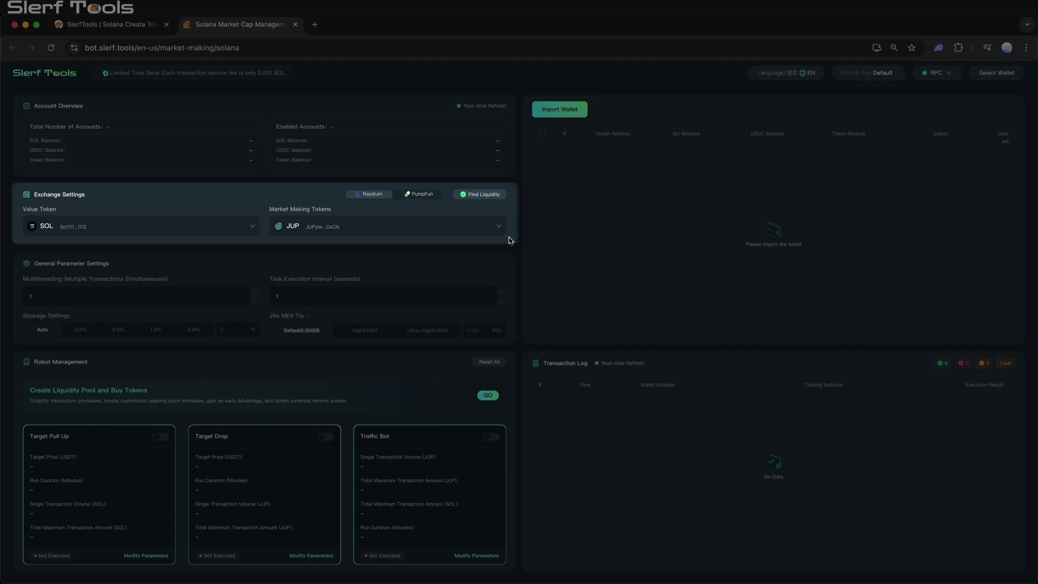
Open the value token currency list and dismiss it without changing the selection.
click(234, 230)
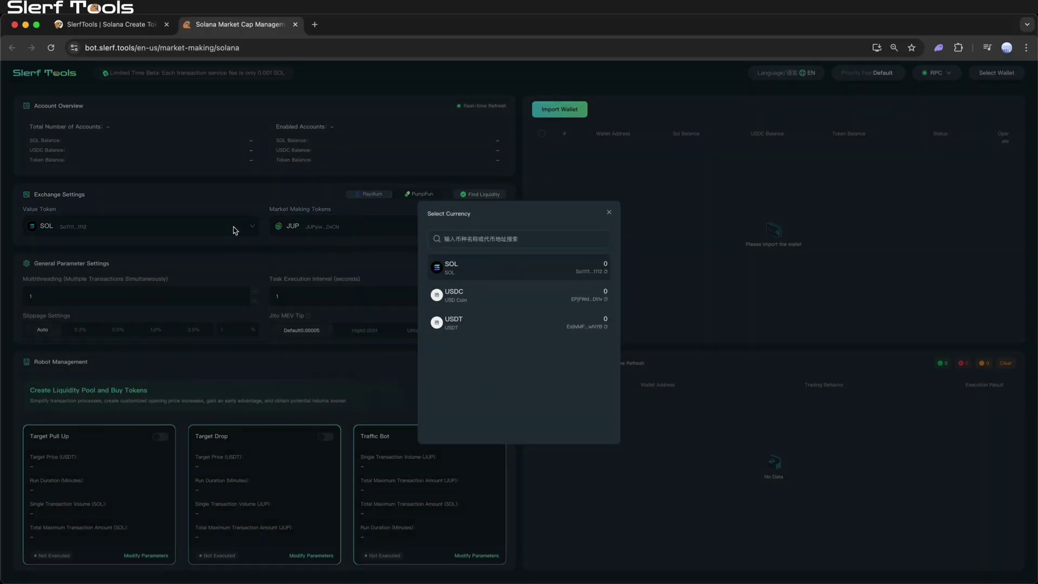
click(232, 228)
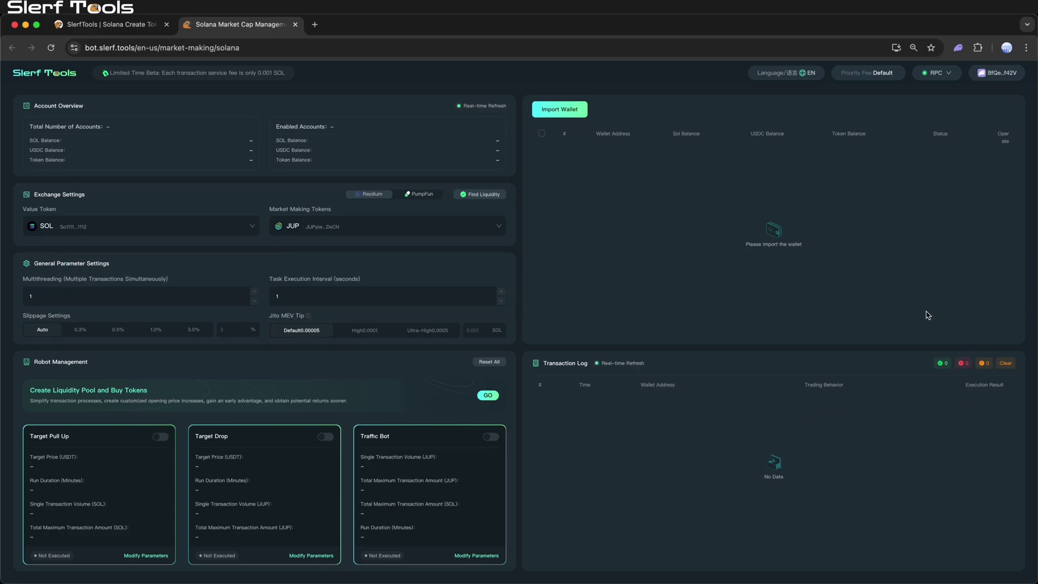
click(578, 115)
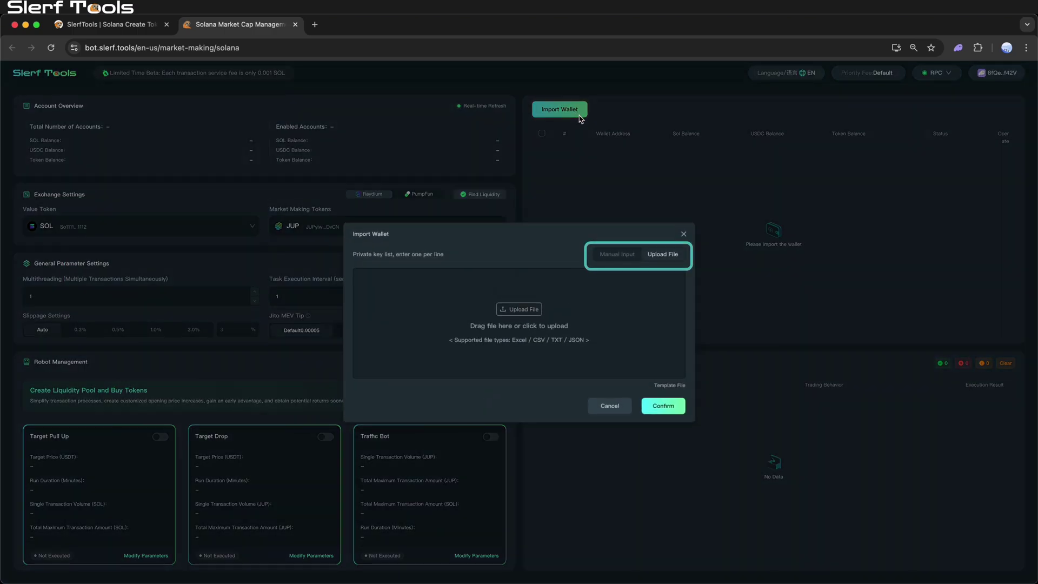
click(609, 264)
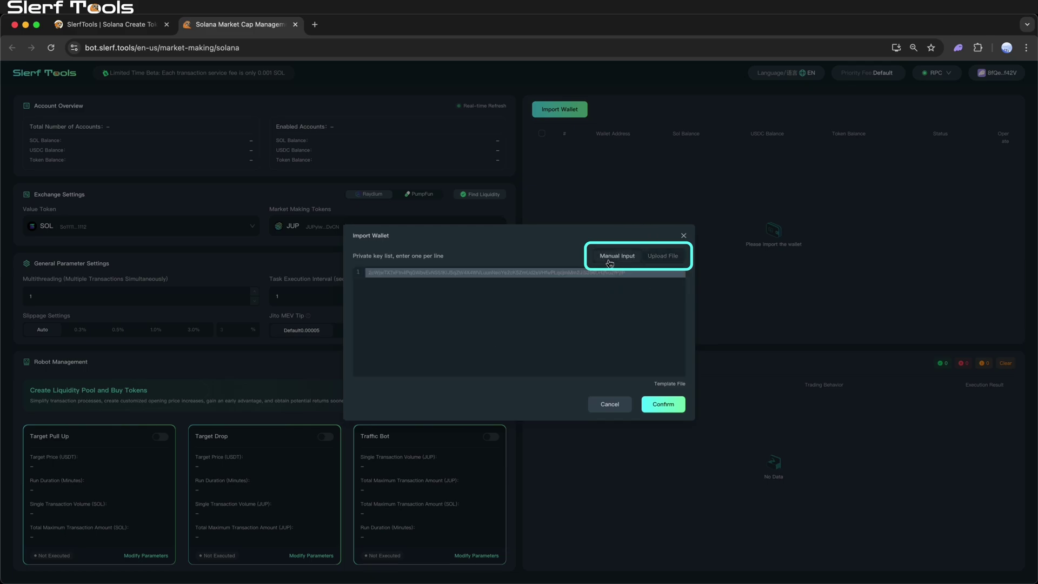
click(673, 260)
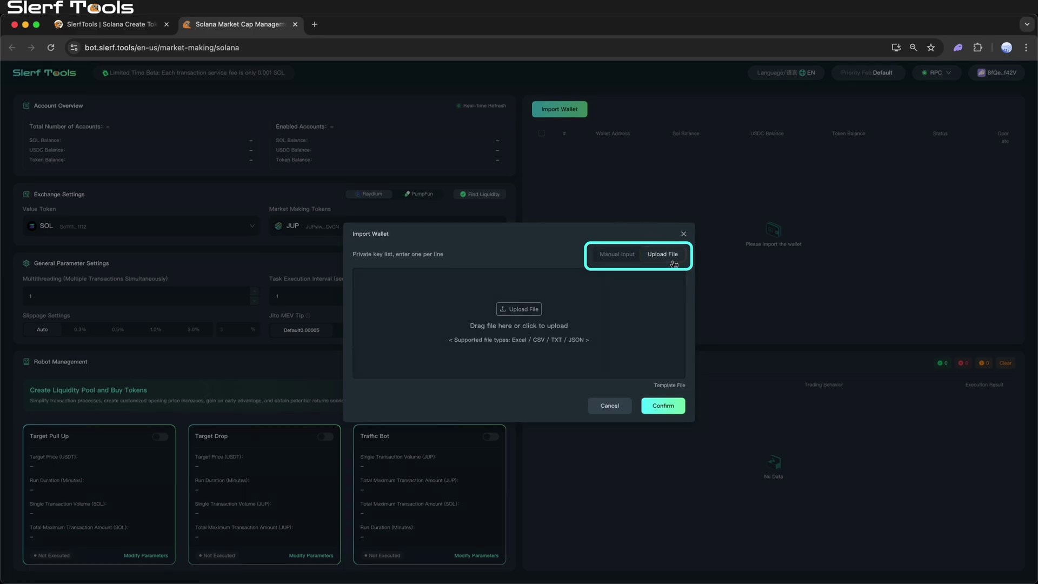
click(684, 234)
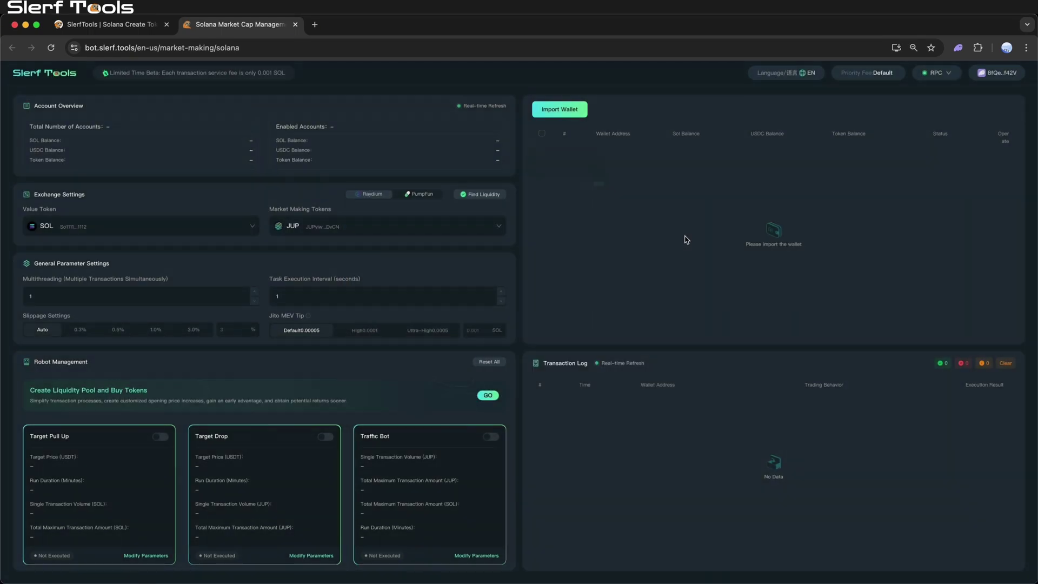
Return to the SlerfTools home page and open Batch Wallet Generation from Wallet Manage.
click(111, 24)
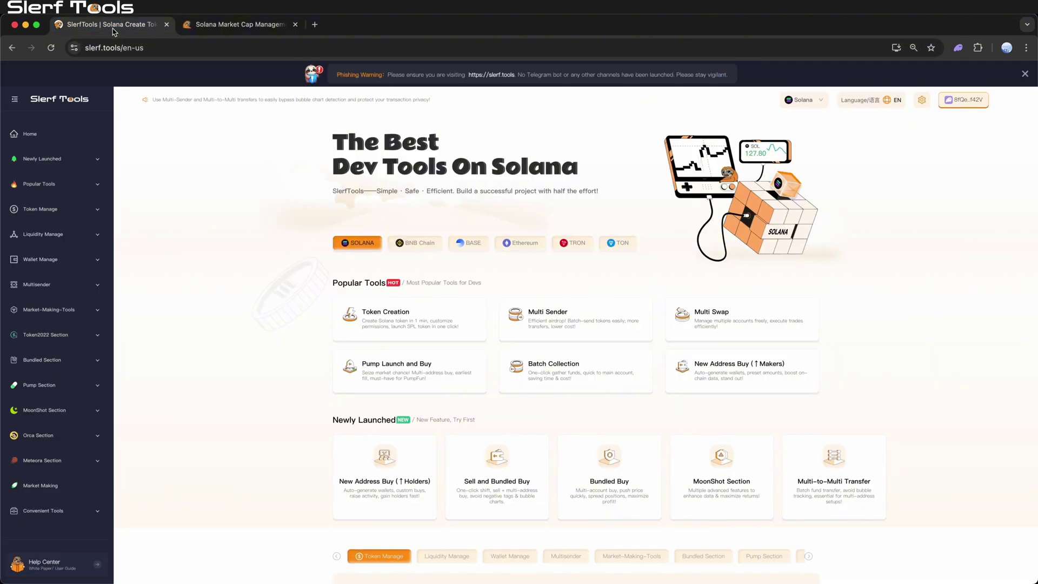
click(76, 260)
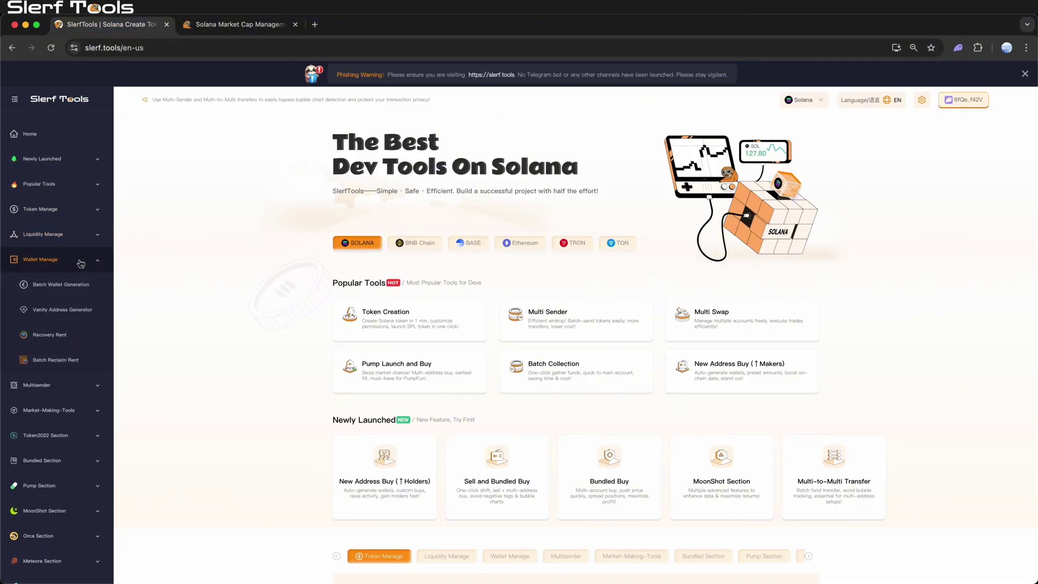
click(71, 287)
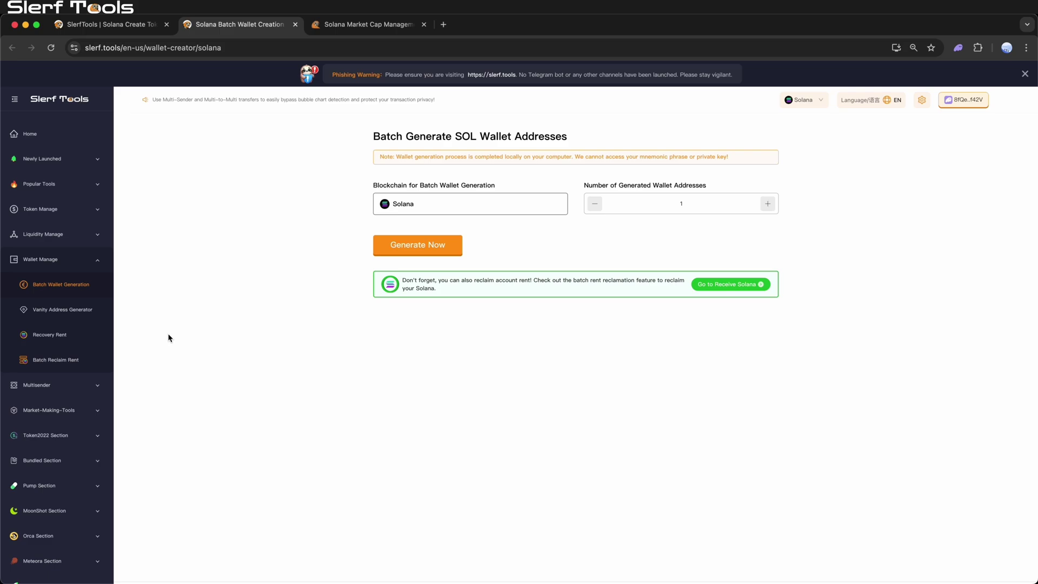
Open the One-to-Many Multisender tool from the Multisender menu.
click(91, 385)
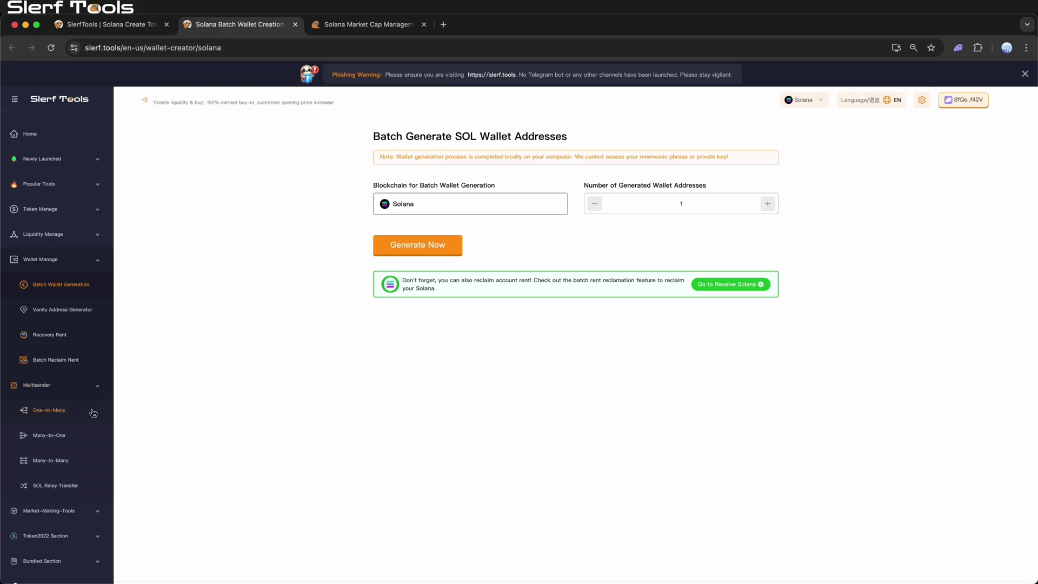
click(90, 411)
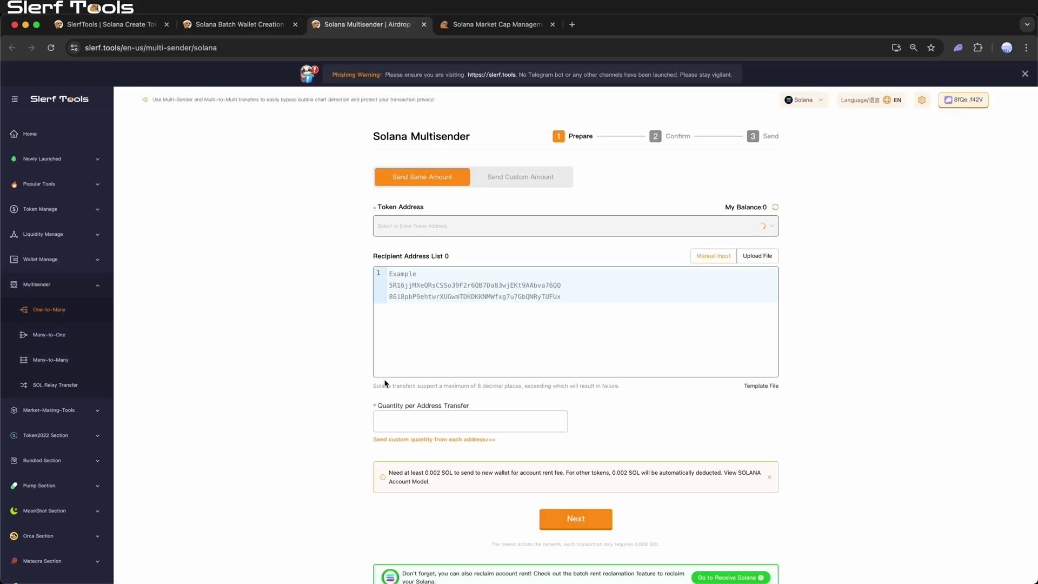
scroll(319, 404, down, 1)
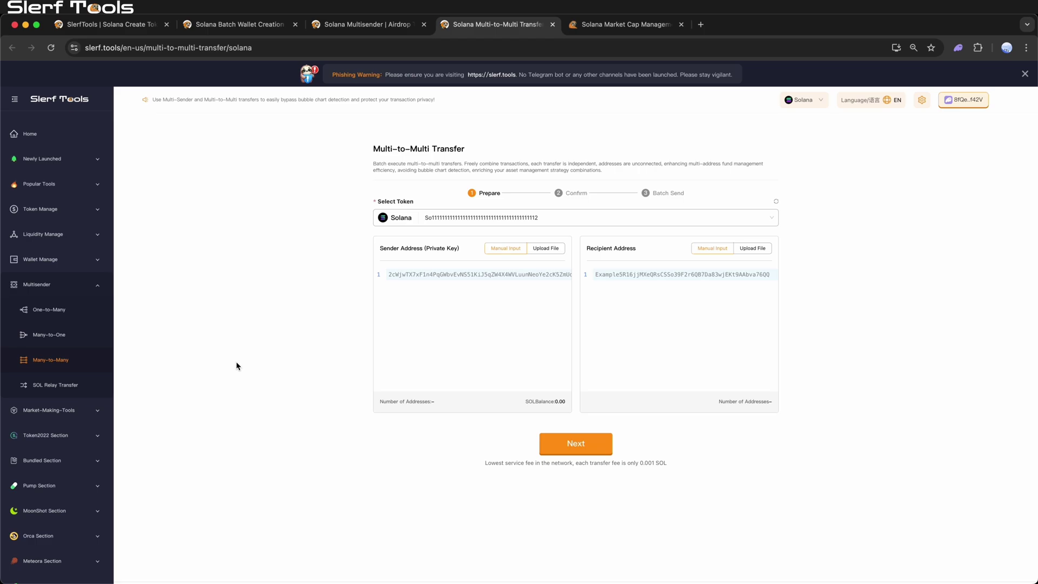
On the market-making page, select all five imported wallets and keep SOL as value token.
click(631, 24)
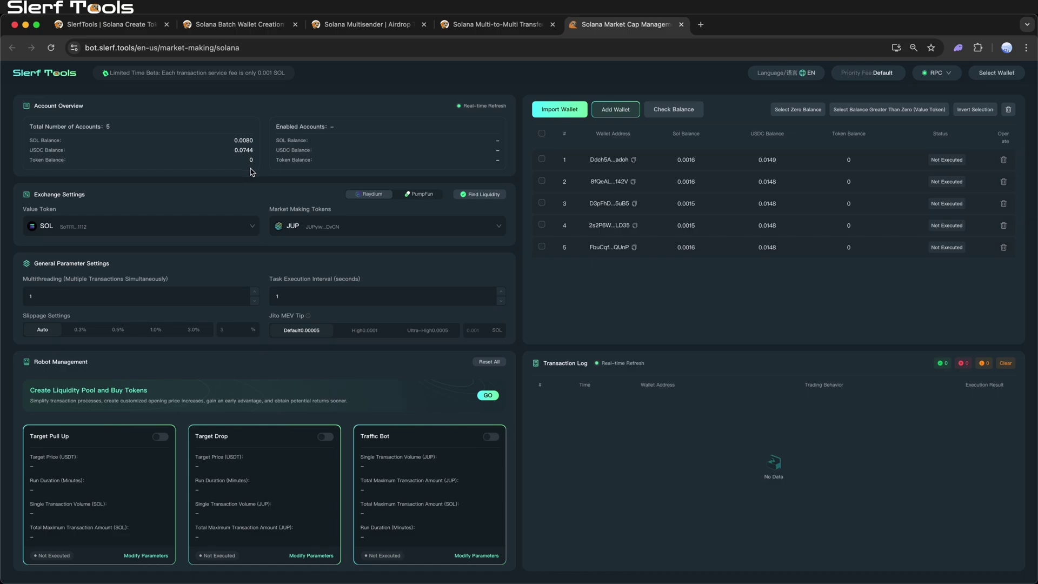
click(542, 133)
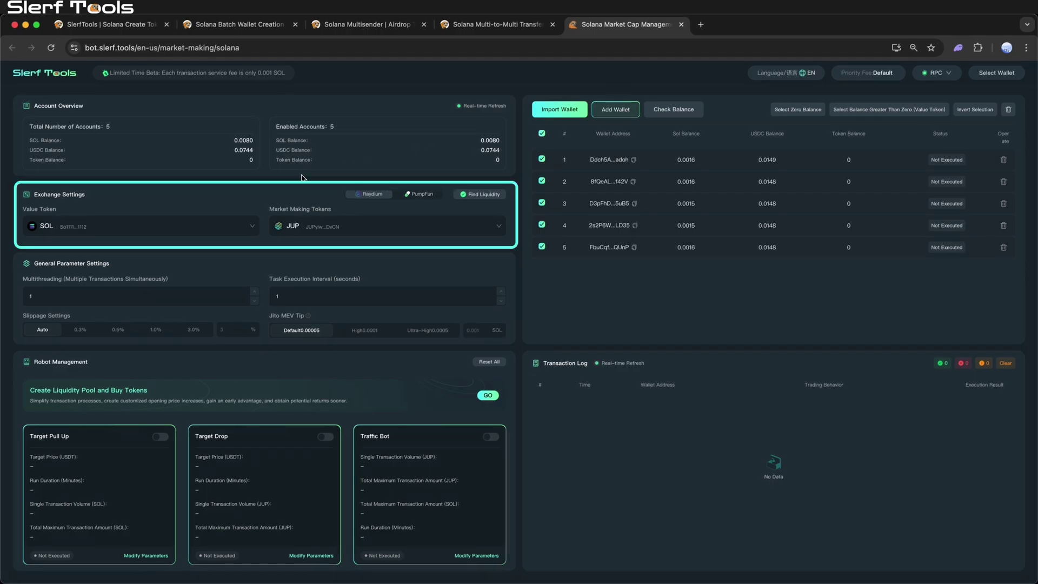
click(183, 235)
click(443, 266)
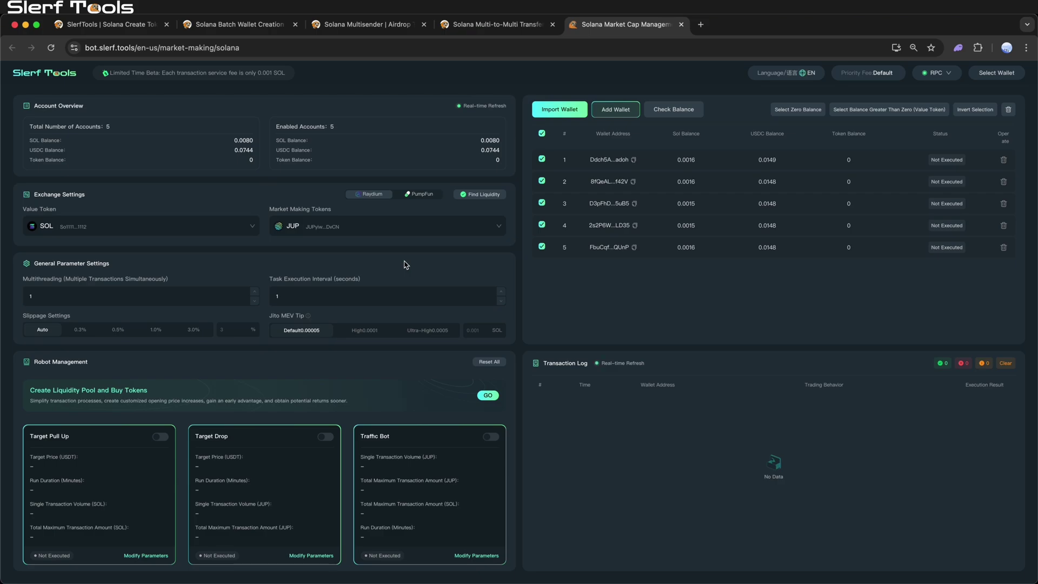
Connect Phantom through Select Wallet, then pick SlerfTools from the market-making token list.
click(425, 225)
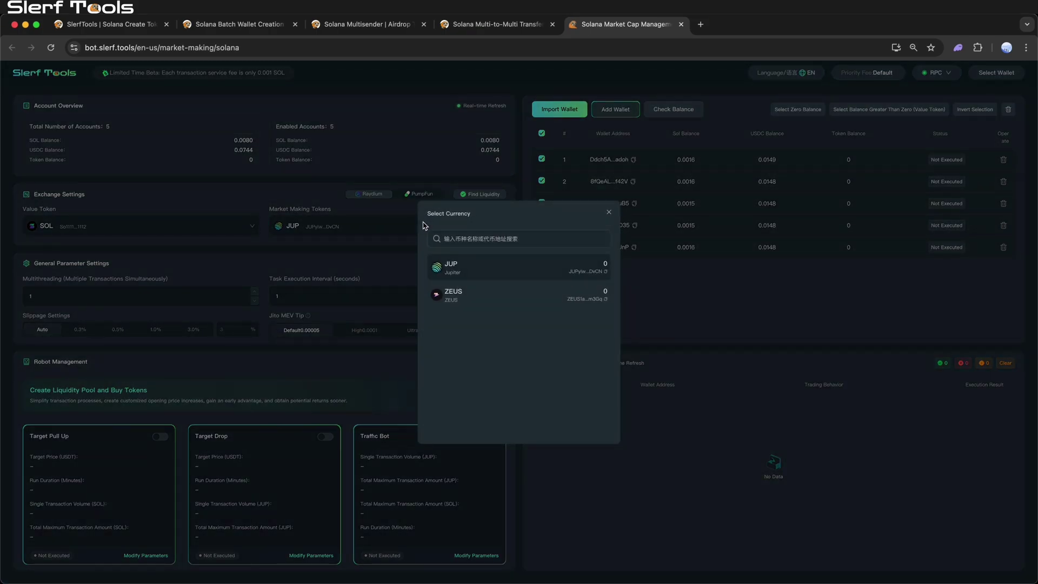
click(609, 212)
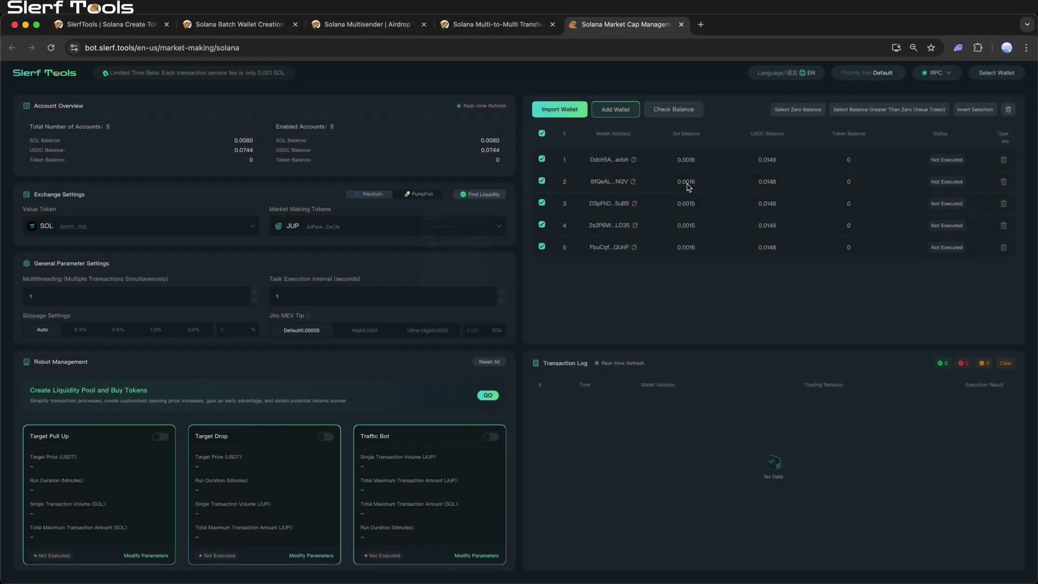
click(986, 75)
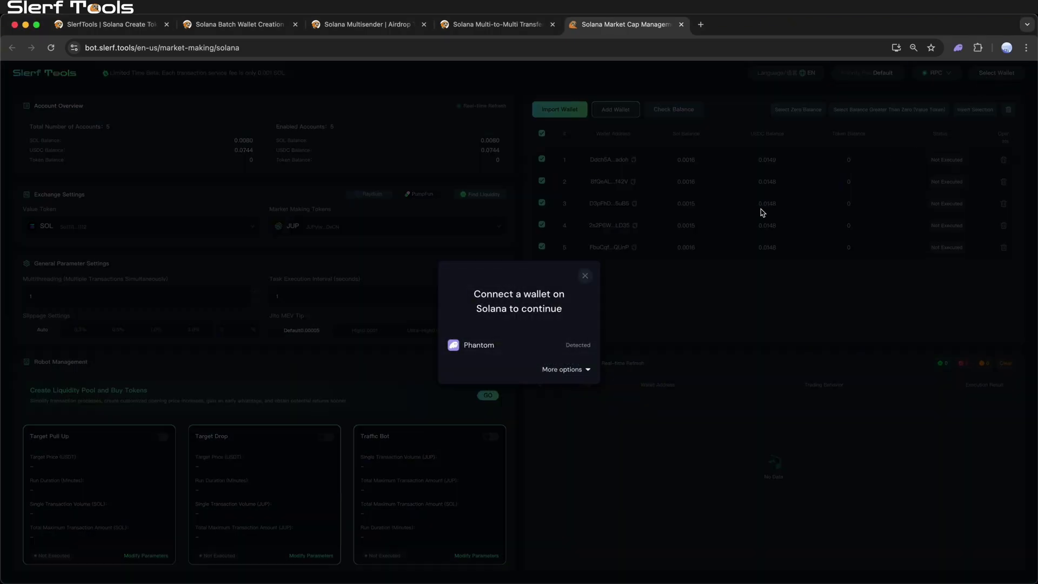
click(530, 354)
click(441, 226)
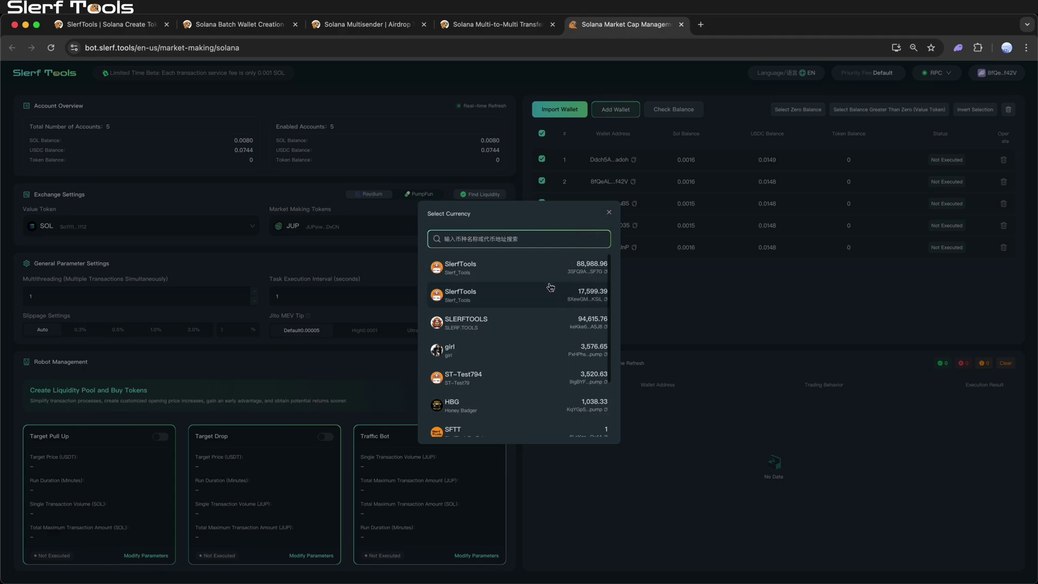
click(538, 296)
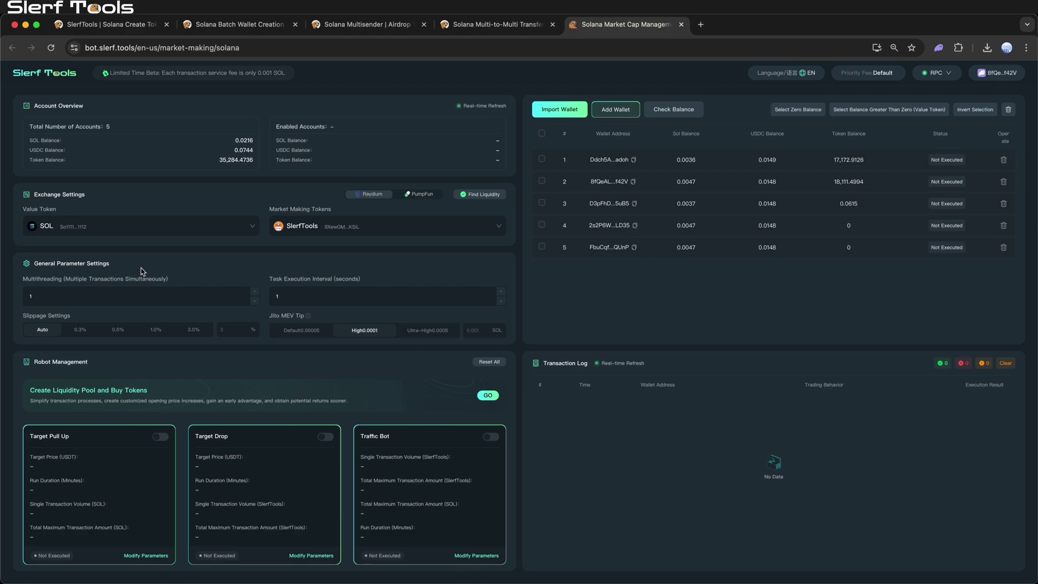
Clear the old Task Execution Interval value to set a 3-second interval.
click(142, 298)
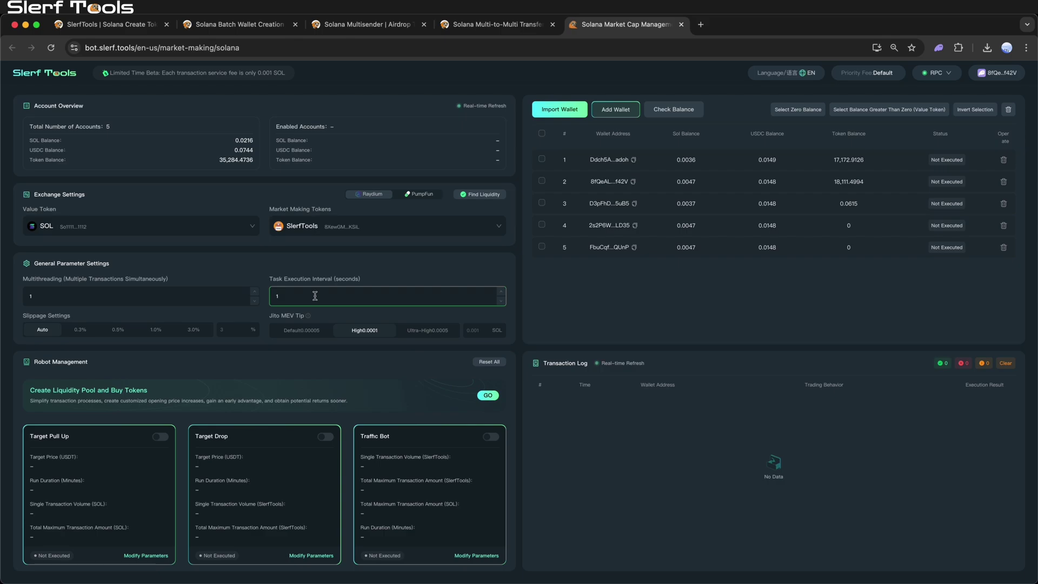
key(BackSpace)
text(3)
Try Ultra-High and High, then set the Jito MEV tip to Default0.00005.
mouse_move(311, 319)
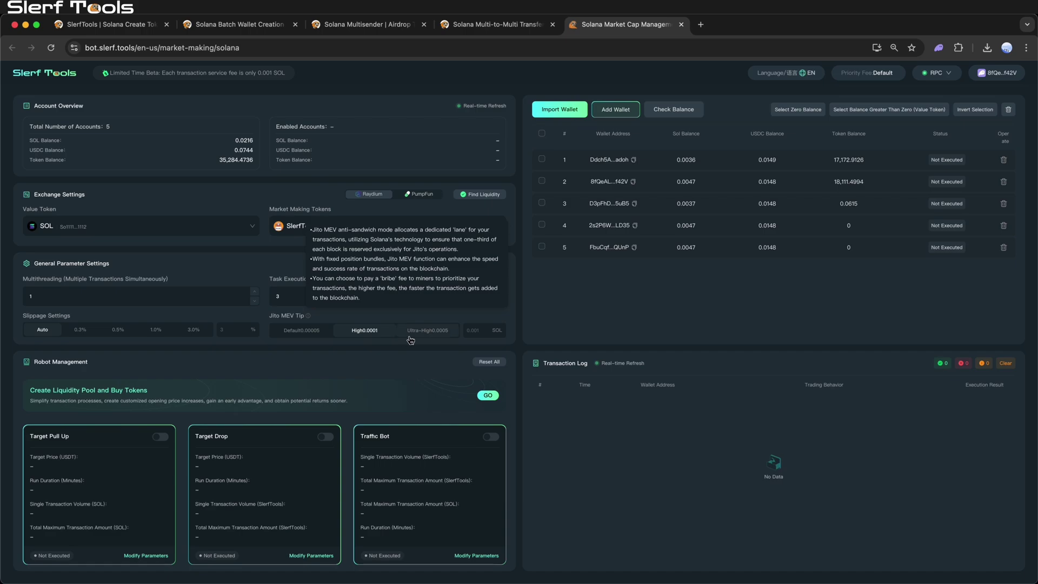
click(427, 331)
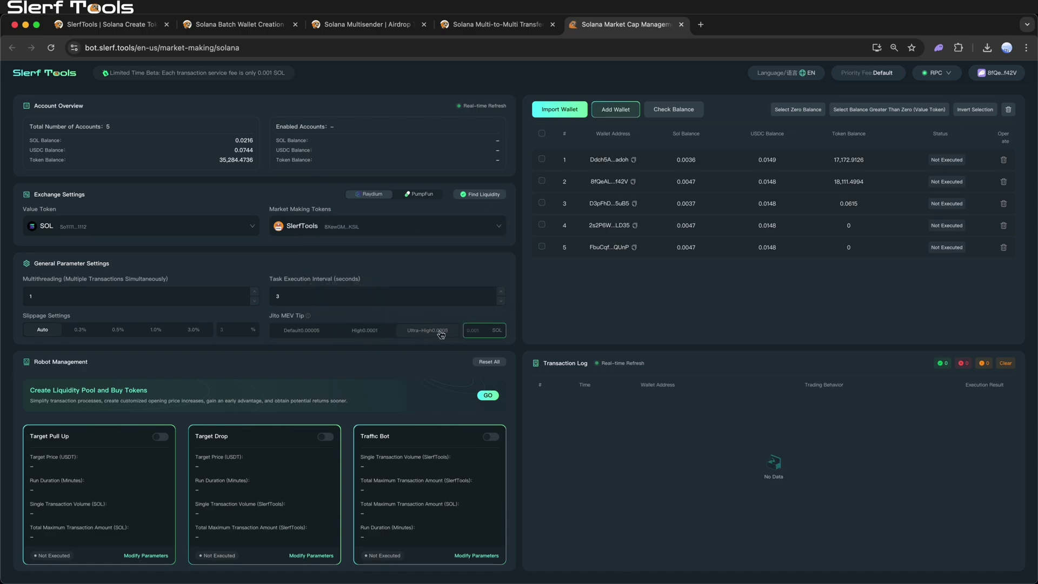
click(361, 328)
click(325, 332)
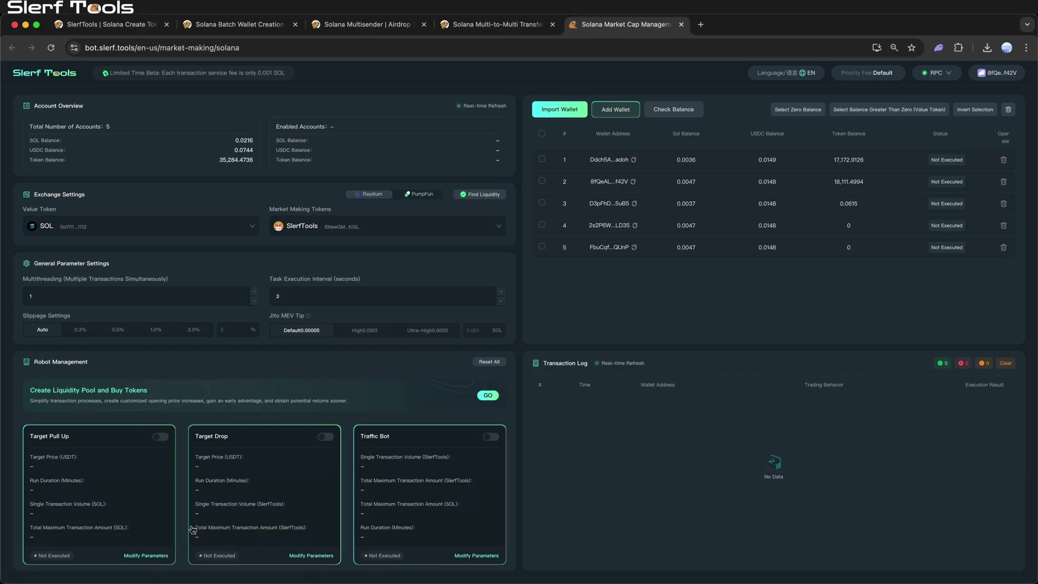
Give Target Pull Up 1000 USDT target, 60 minutes, 0.0001–0.0002 SOL per trade, 10000 maximum.
click(147, 556)
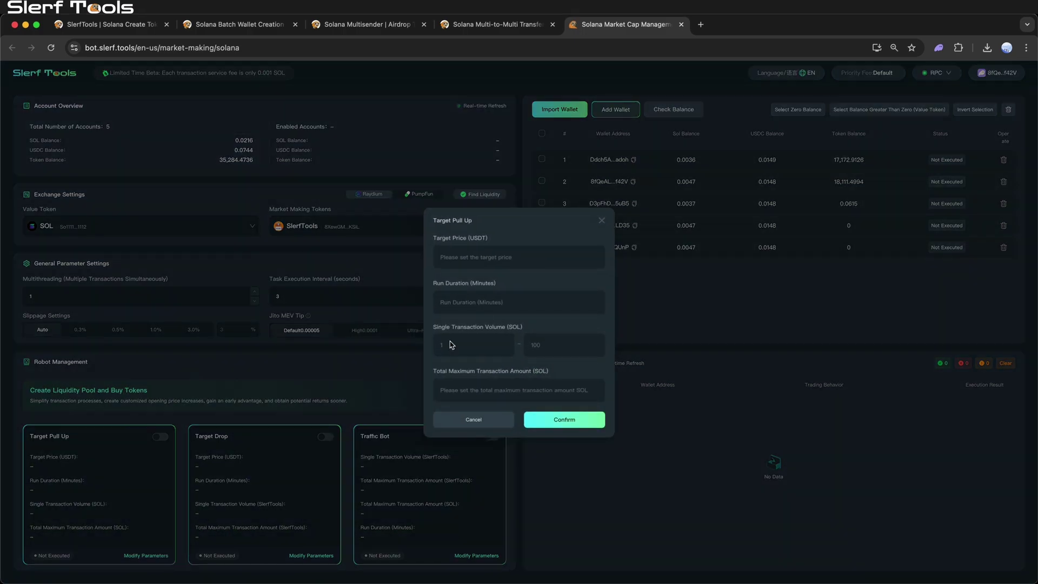
click(504, 258)
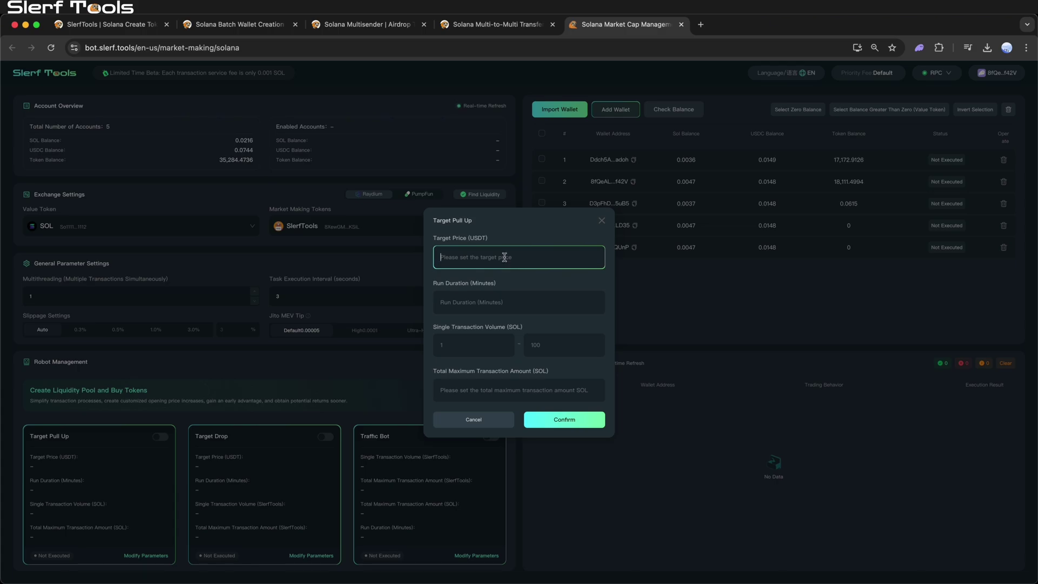
text(1000)
click(495, 299)
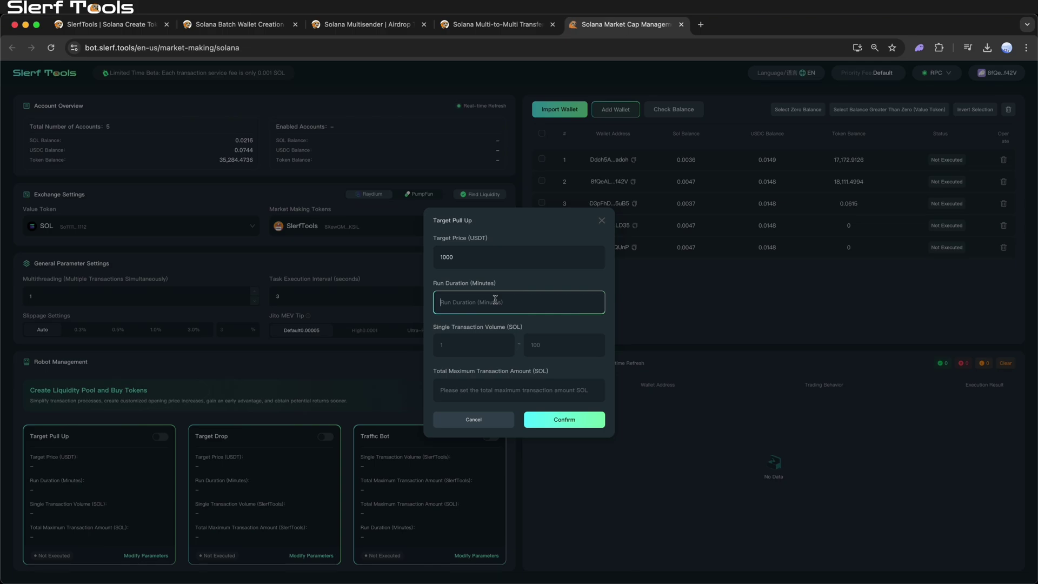
text(60)
click(477, 348)
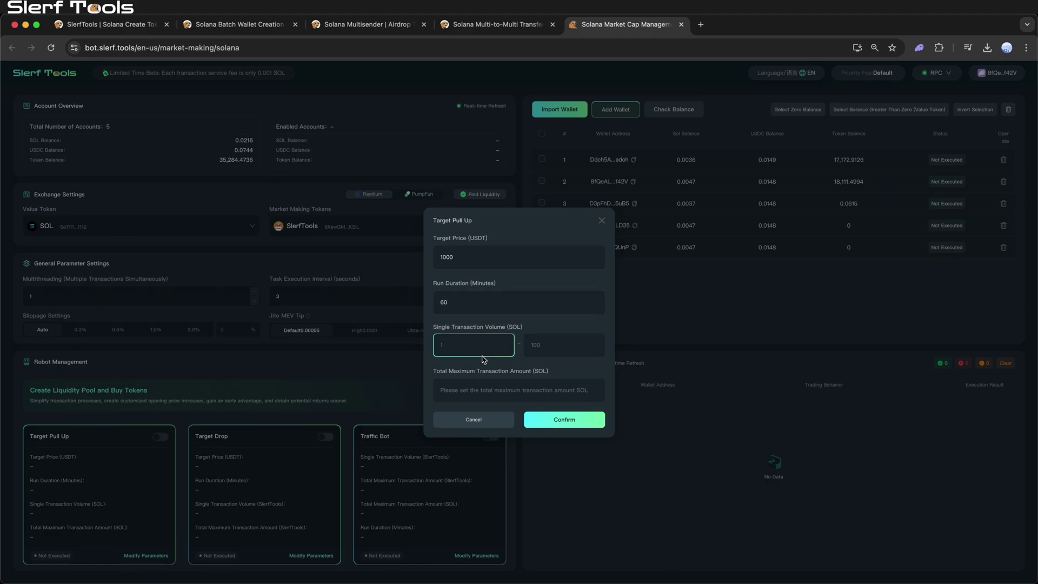
text(0.0001)
click(564, 345)
text(0.0002)
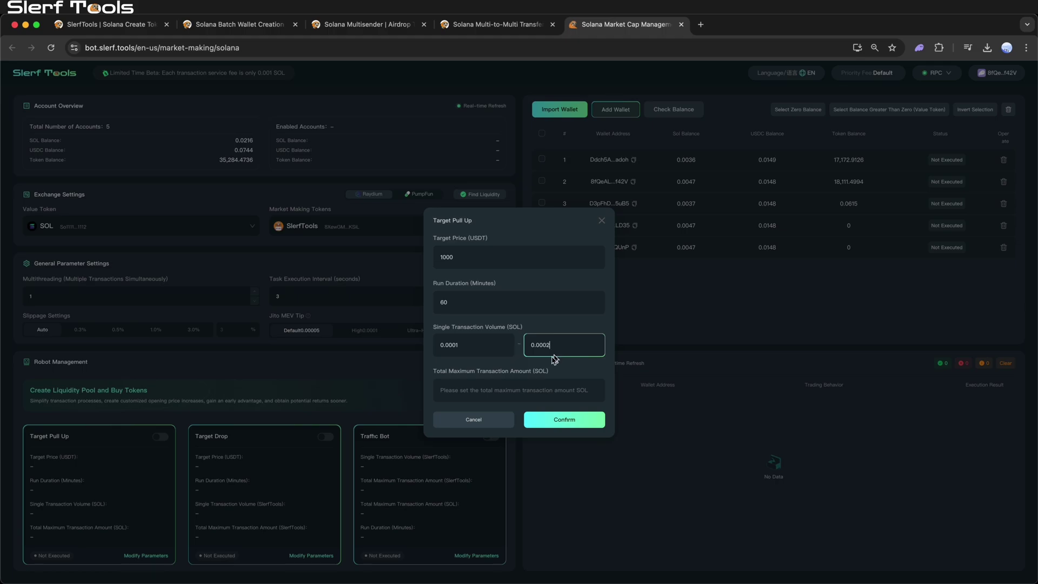
click(528, 387)
text(10000)
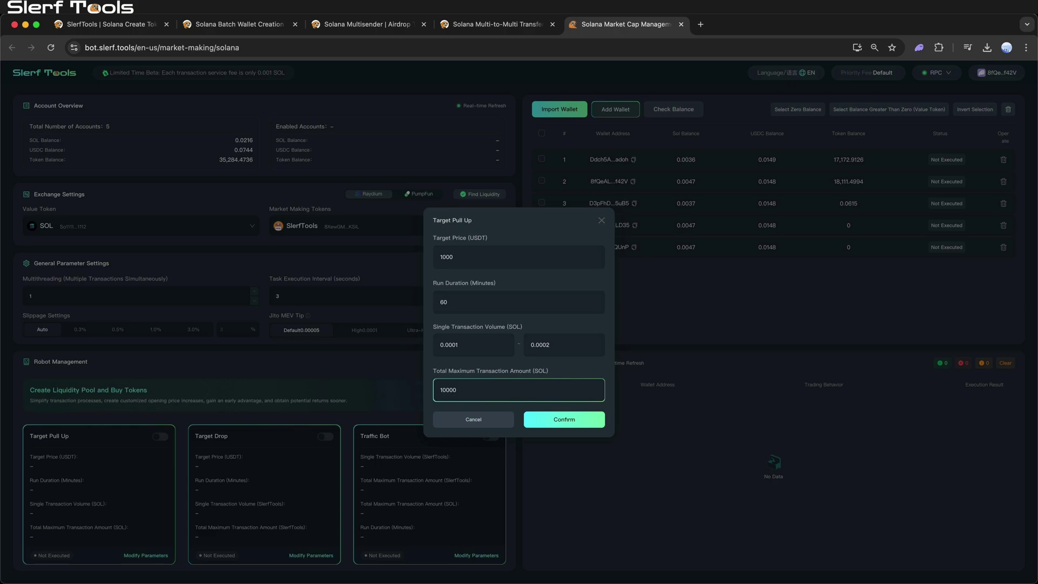
click(553, 436)
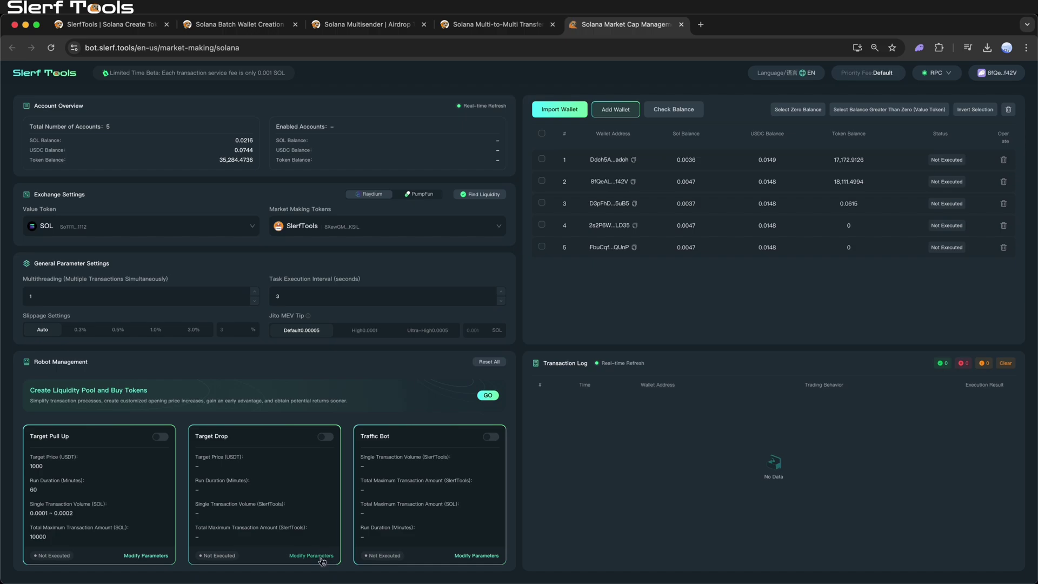
Give Target Drop 1000 USDT target, 1000 minutes, 1000–10000 per trade, 1000000 total maximum.
click(322, 557)
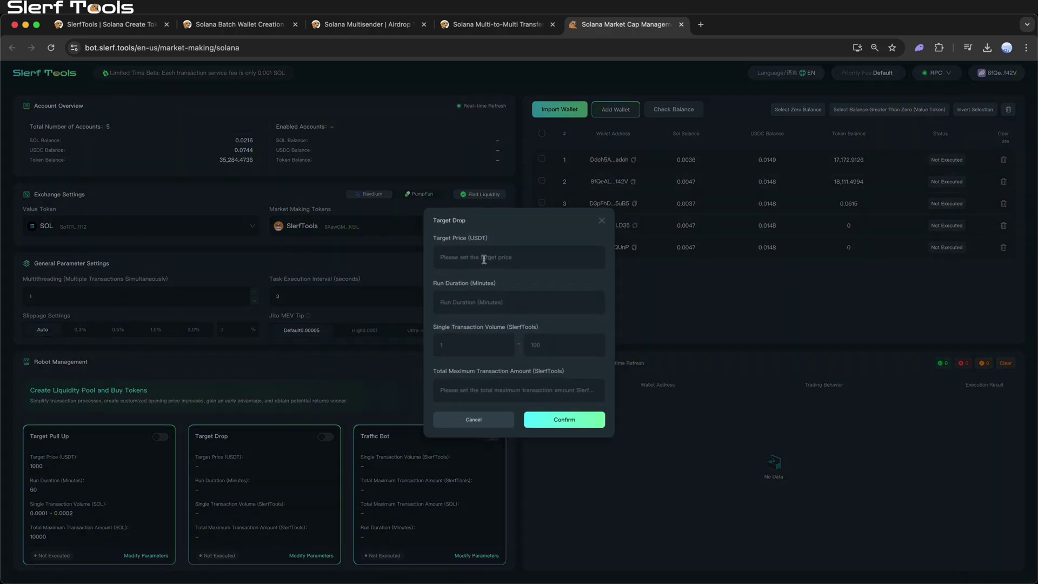
click(484, 259)
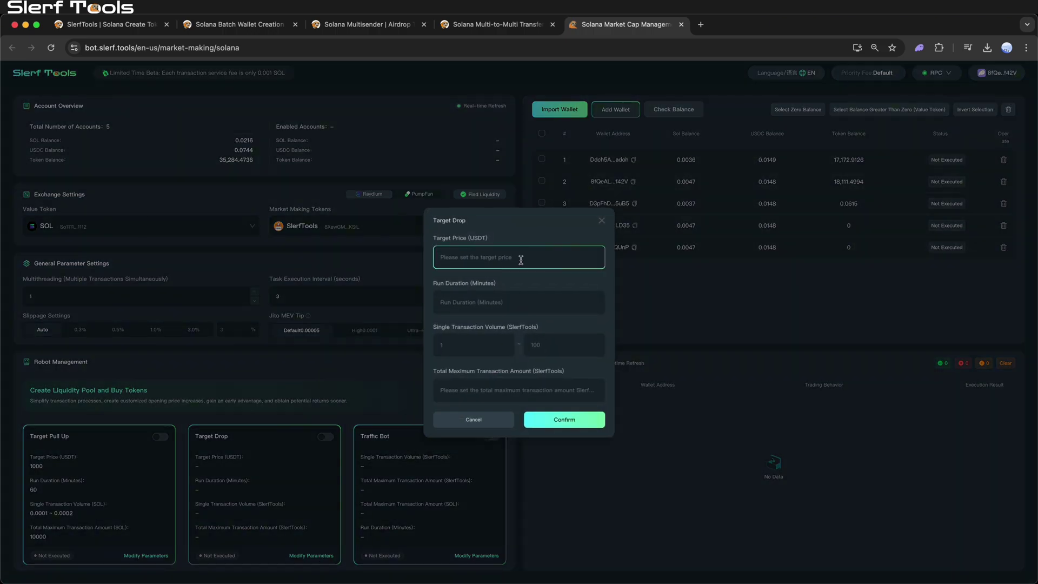
text(1000)
click(519, 299)
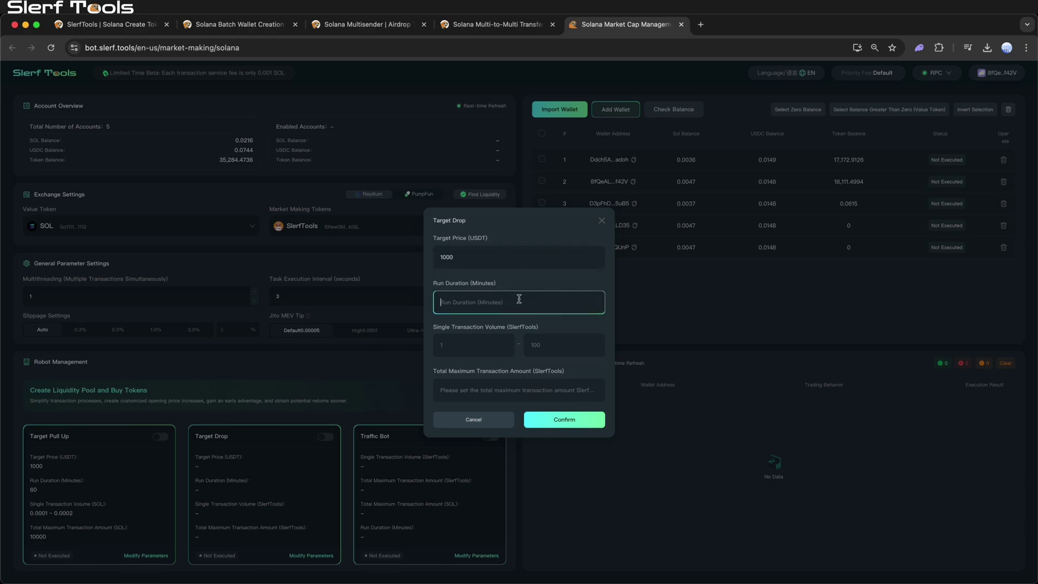
text(1000)
click(478, 346)
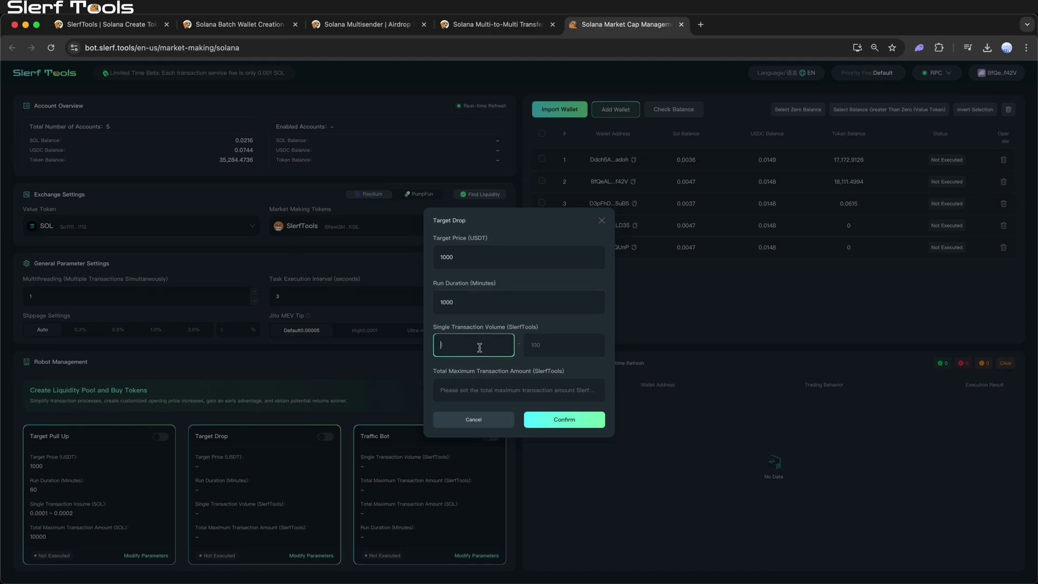
text(1000)
key(Tab)
text(10000)
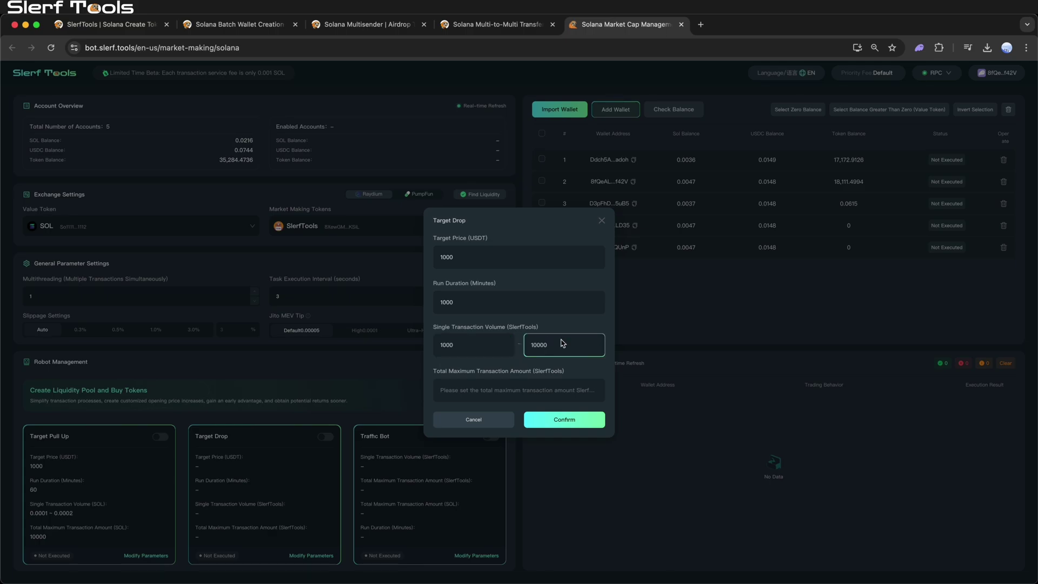
click(517, 387)
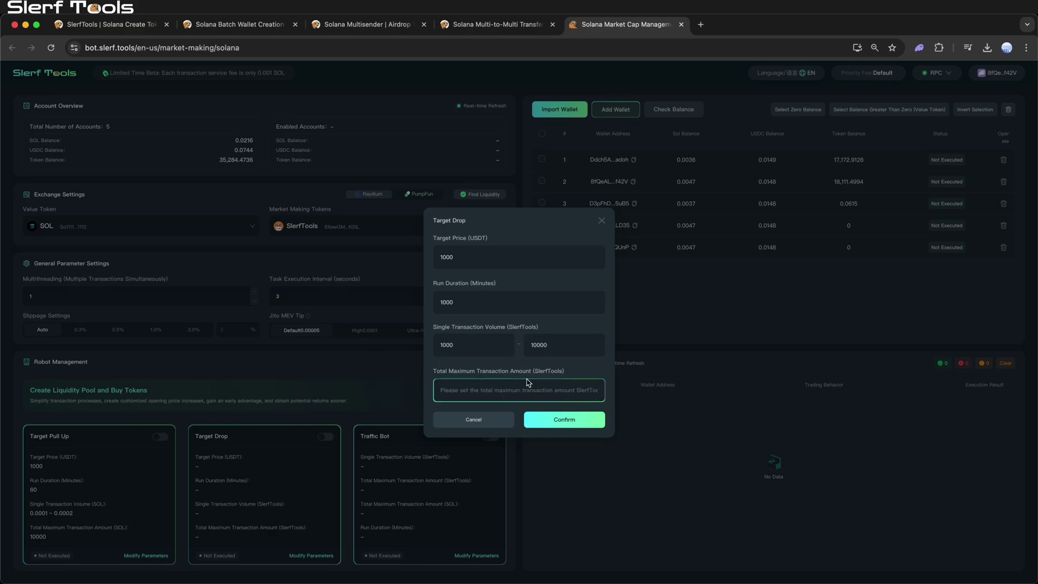
text(1000000)
click(574, 412)
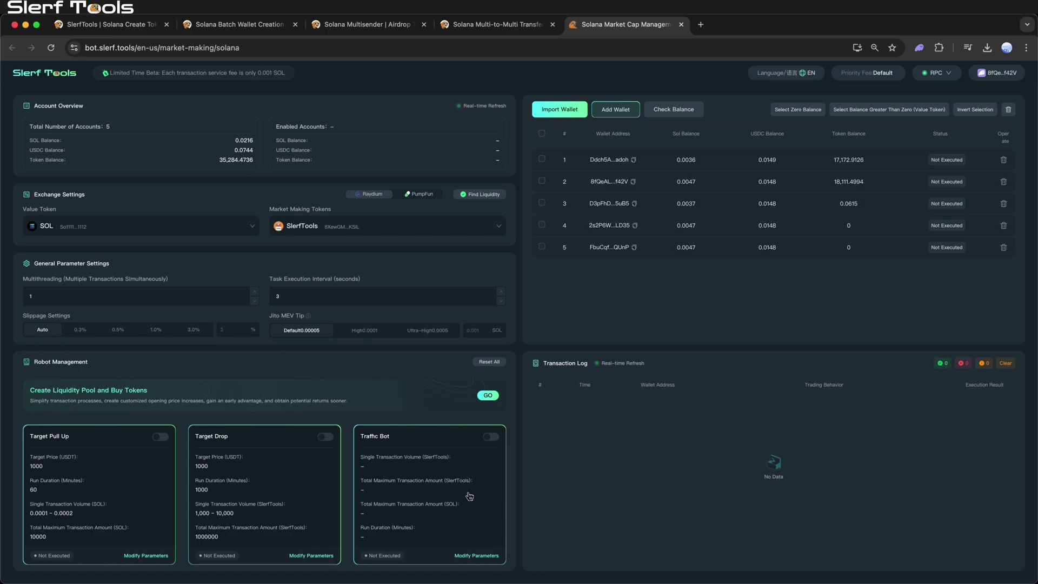
Give Traffic Bot 100 minutes, 100–200 per trade, 100000000 SlerfTools and 10 SOL maximums.
click(476, 555)
click(482, 259)
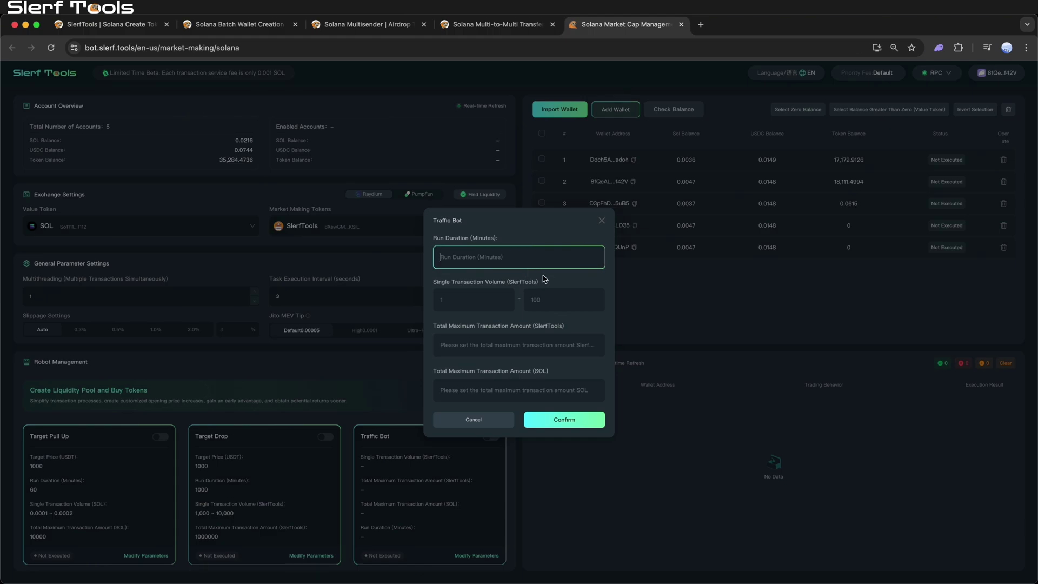
text(100)
click(469, 303)
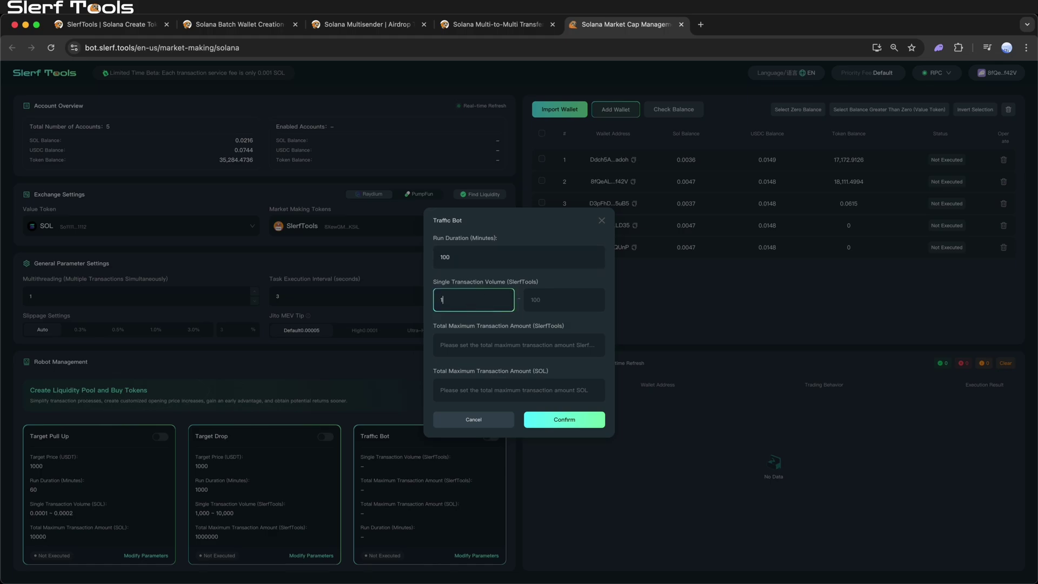
key(Tab)
text(200)
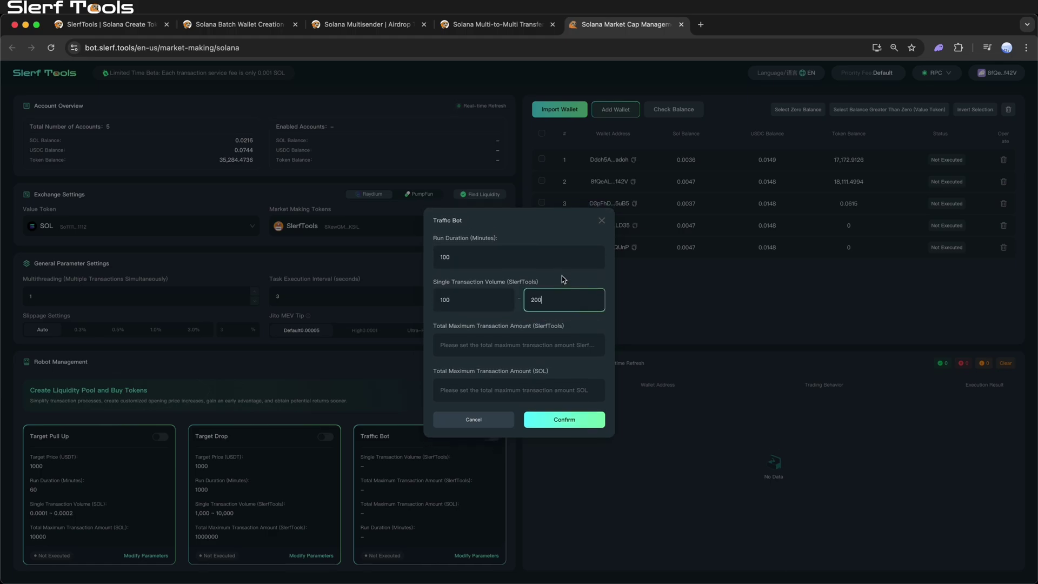
click(507, 346)
text(100000000)
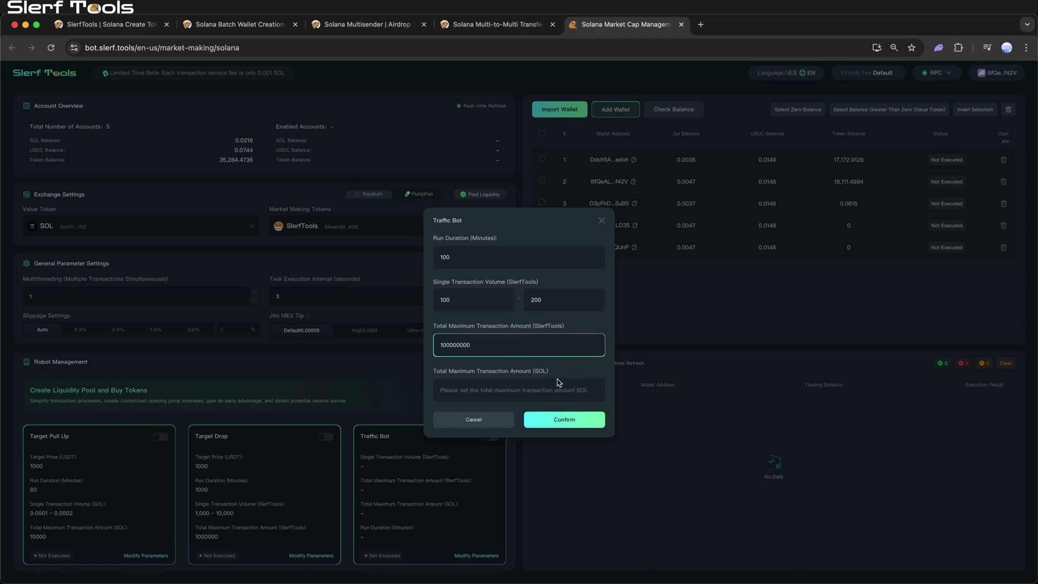
click(545, 385)
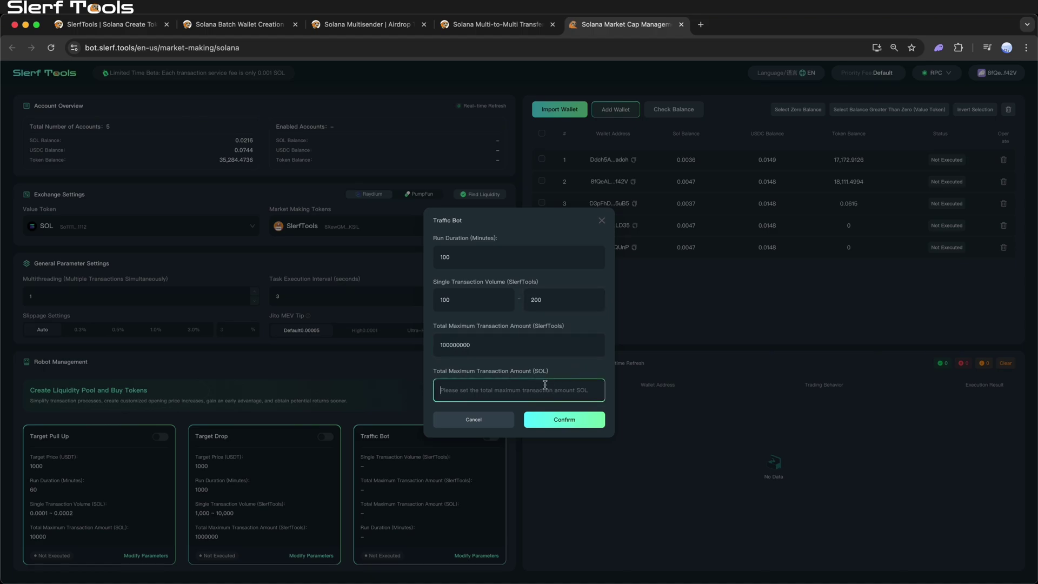
text(10)
click(555, 423)
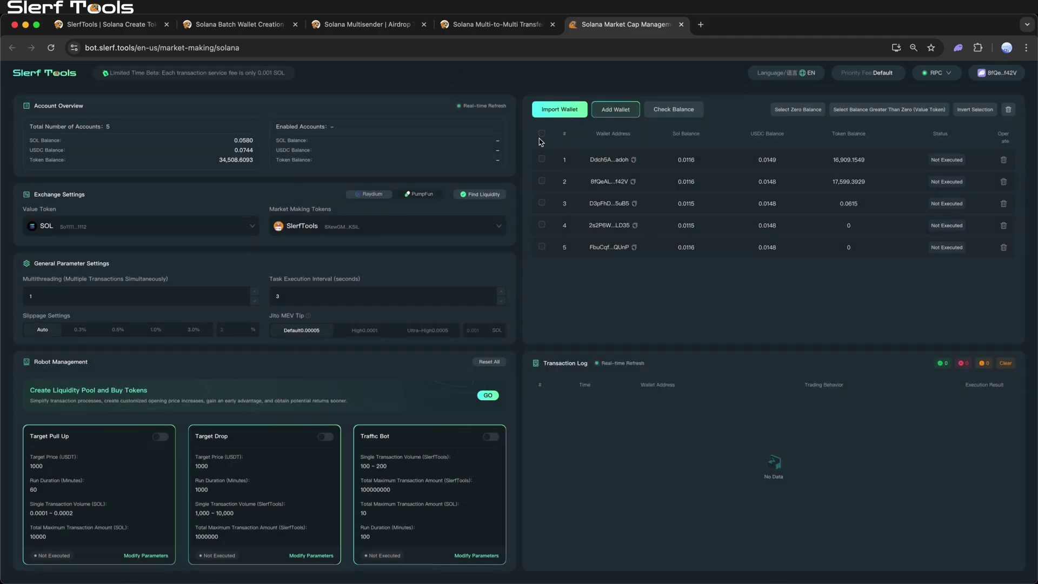
Select all five wallets and switch on Target Pull Up, confirming the enable prompt.
click(541, 134)
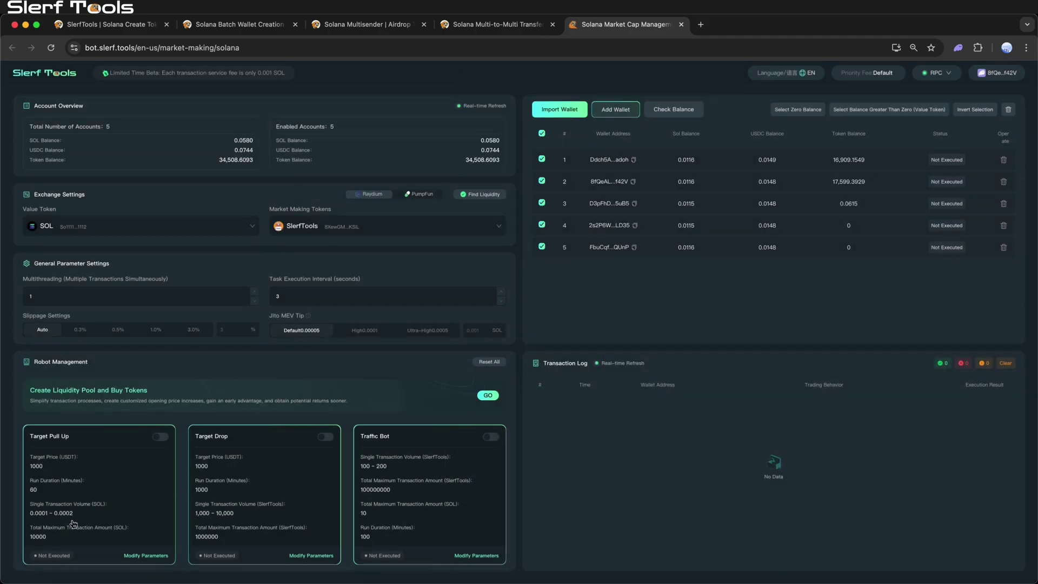
click(160, 436)
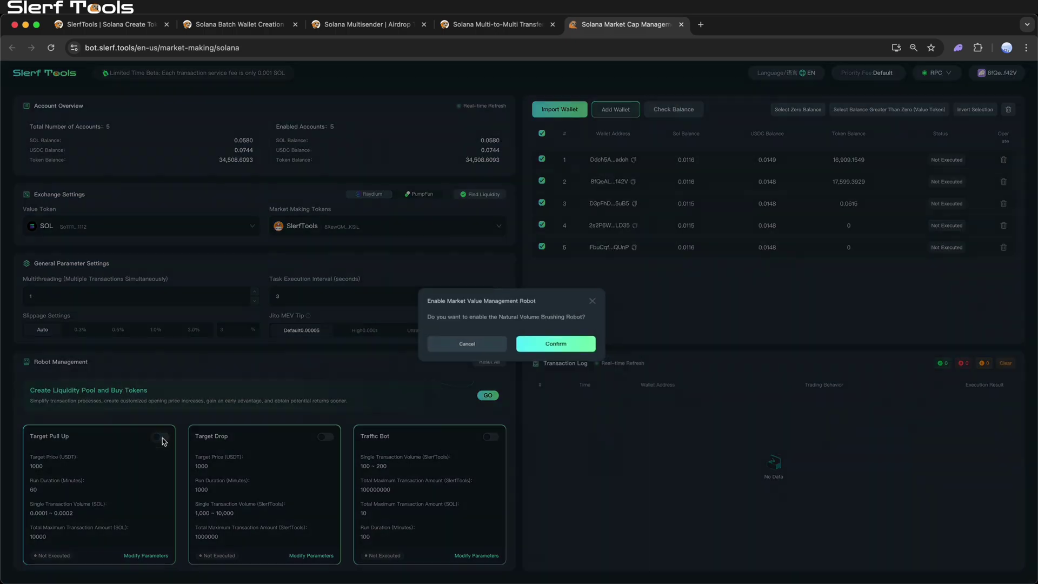
click(590, 343)
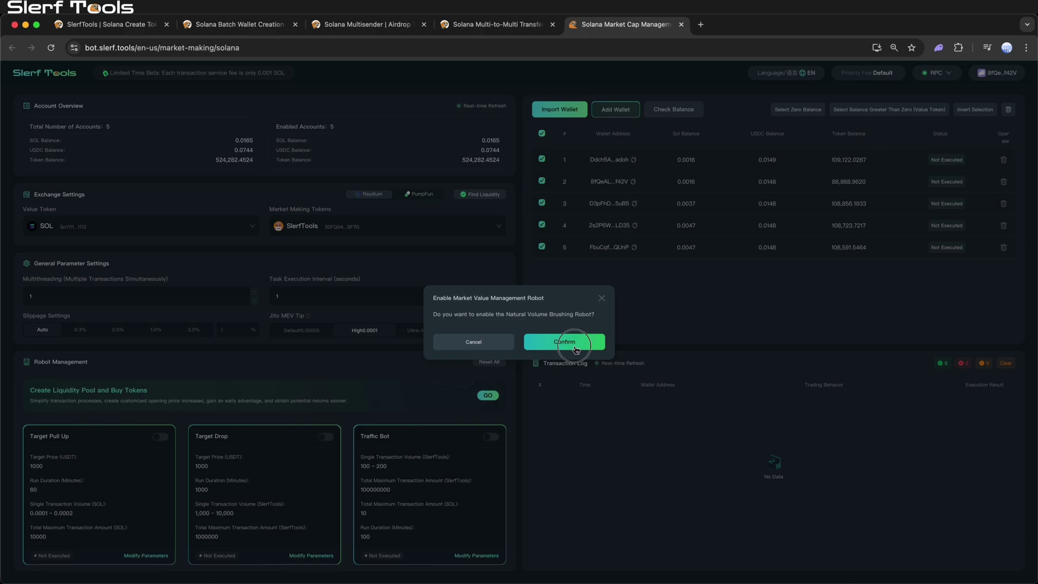
Confirm the Target Drop bot, keep the default 0.00005 Jito tip, and enable two wallets per window.
click(587, 347)
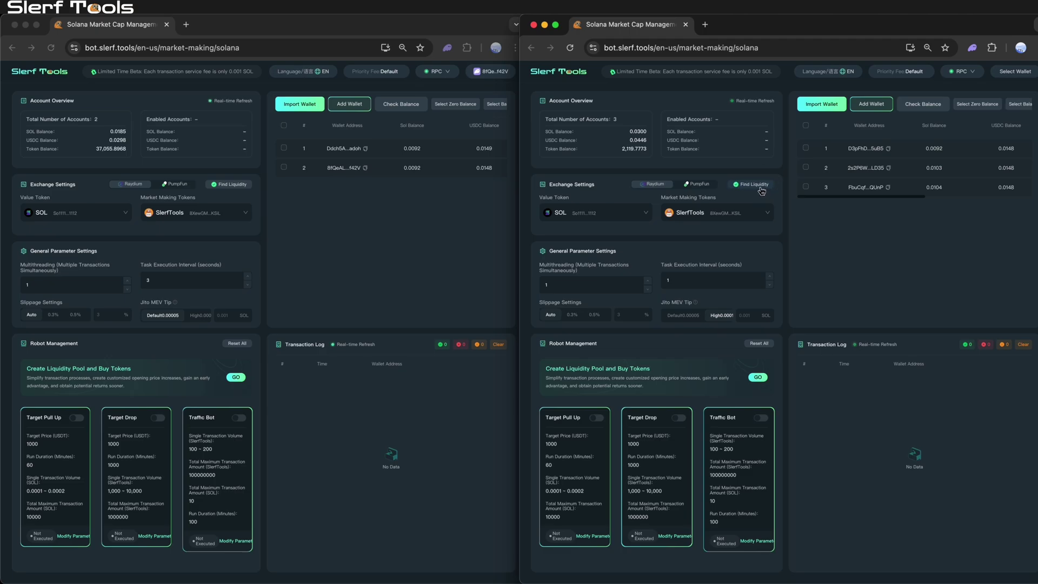
click(684, 318)
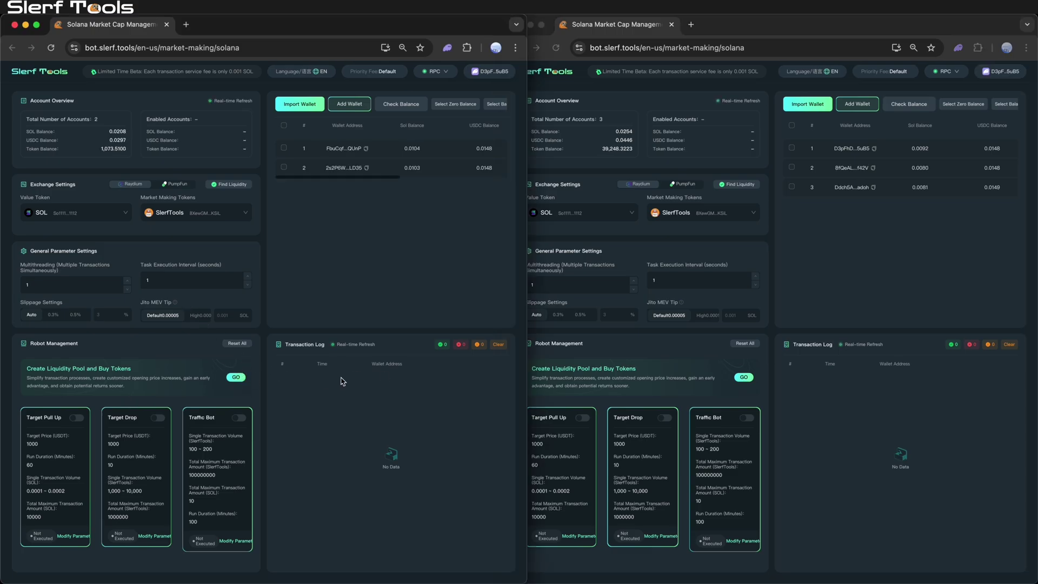
click(283, 148)
click(283, 167)
click(792, 187)
click(792, 168)
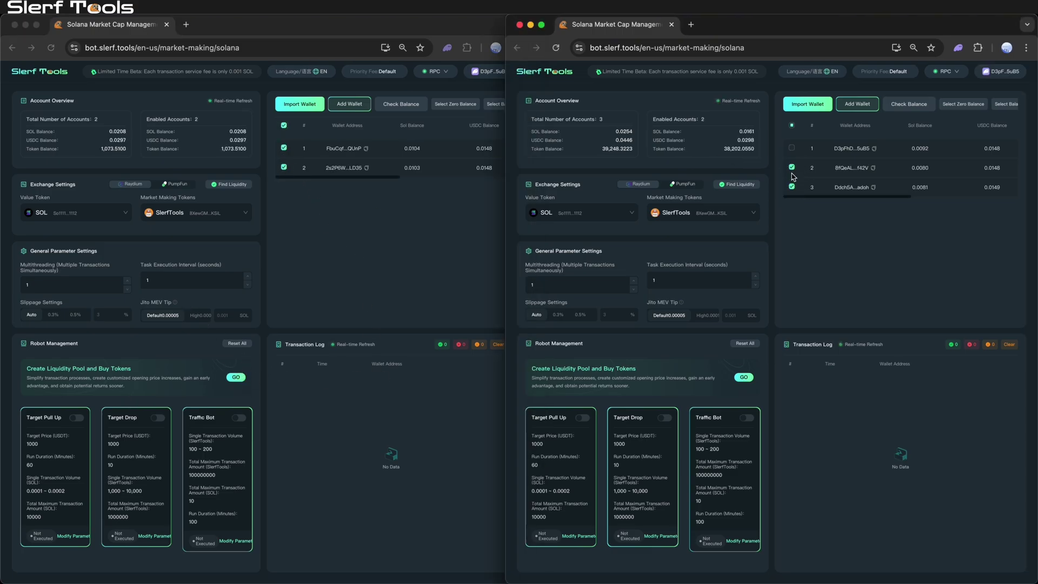
Set the task execution interval to 3 in the left window and 5 in the right.
click(160, 280)
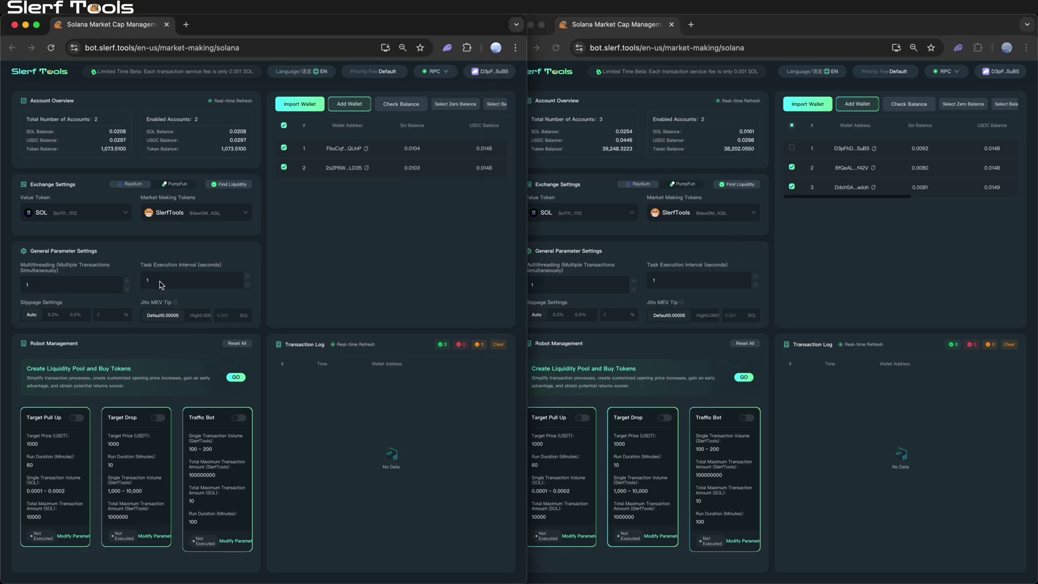
text(3)
click(684, 279)
text(5)
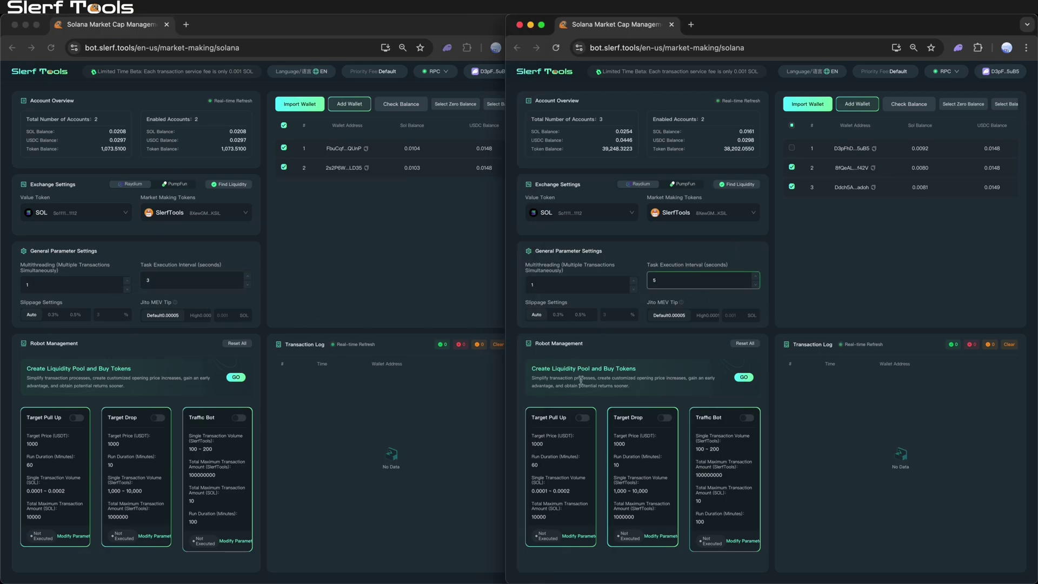
click(99, 428)
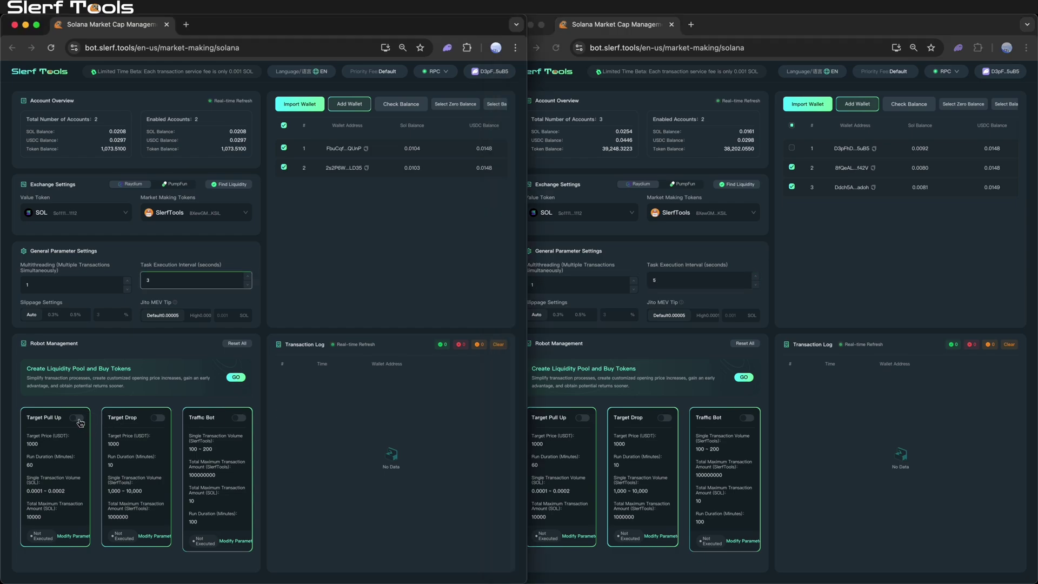
click(660, 403)
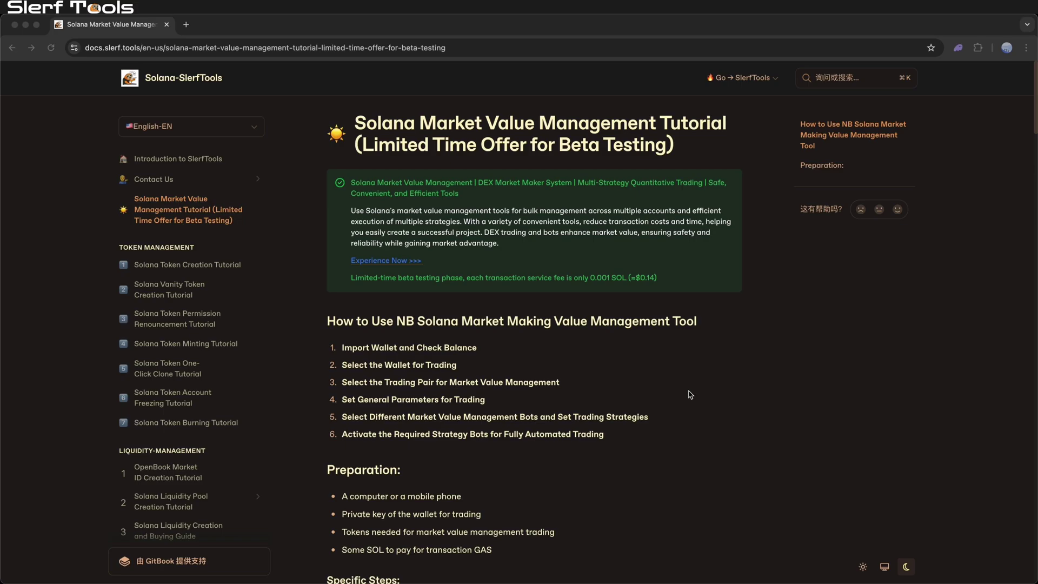
Scroll the Market Value Management Tutorial down to activating strategy bots and viewing execution results.
scroll(691, 394, down, 10)
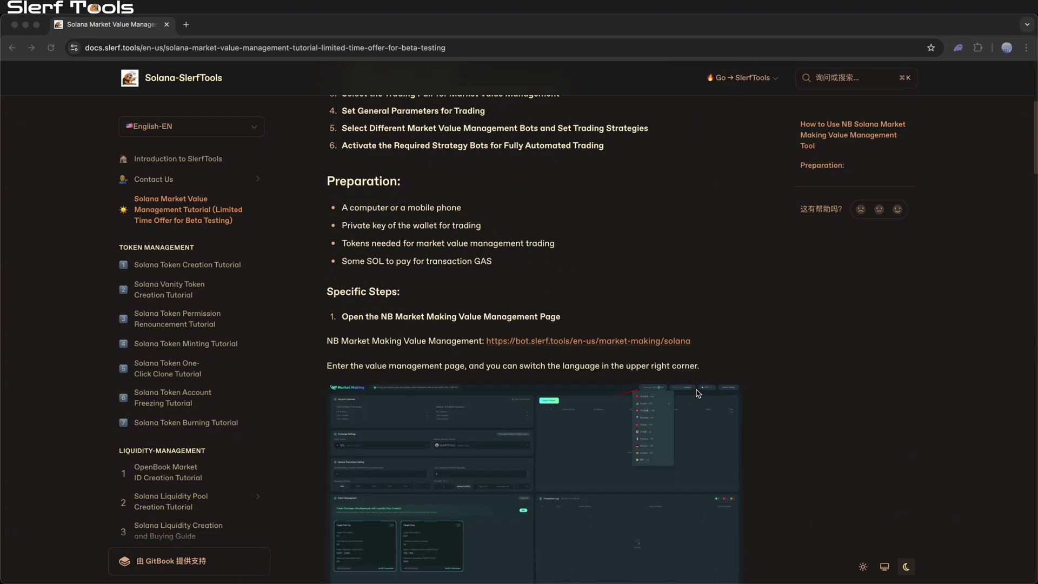
scroll(698, 393, down, 15)
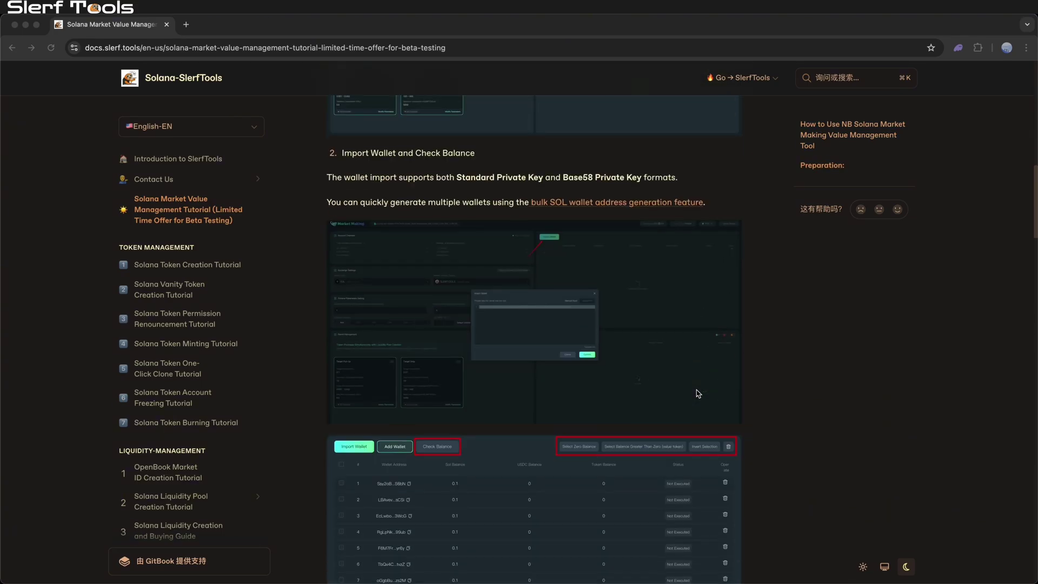
scroll(698, 393, down, 15)
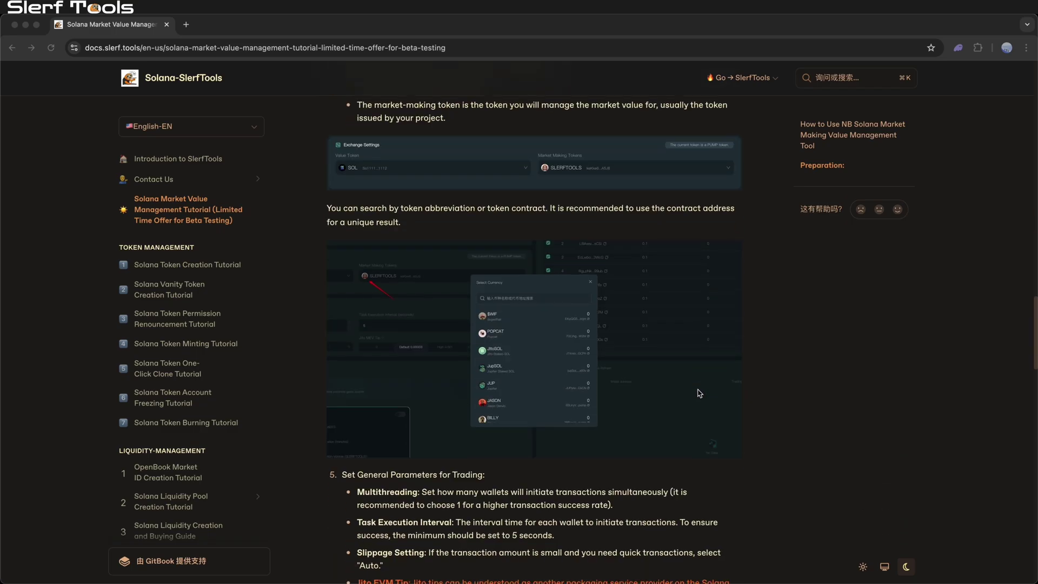
scroll(689, 388, down, 10)
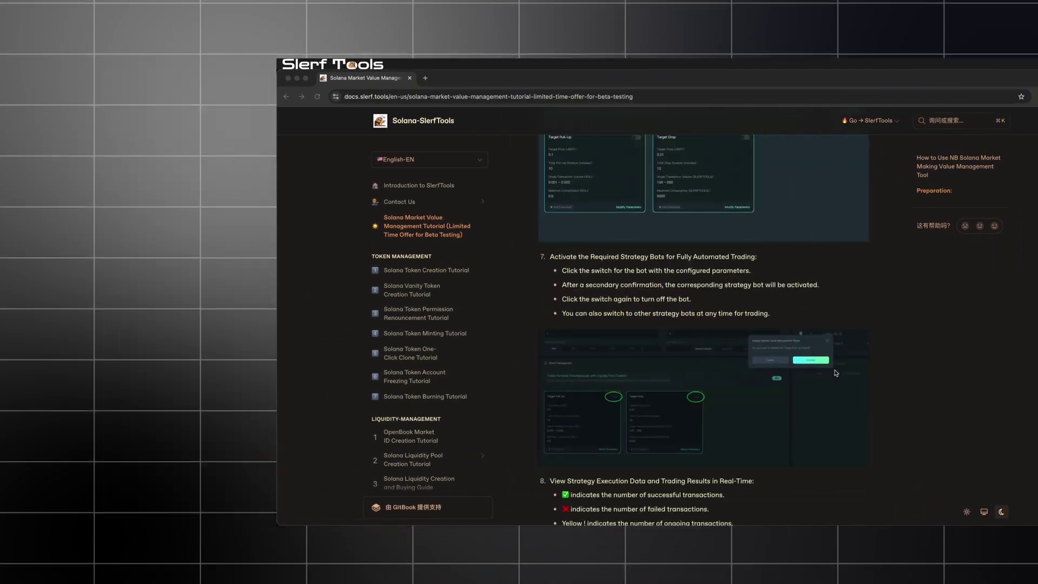